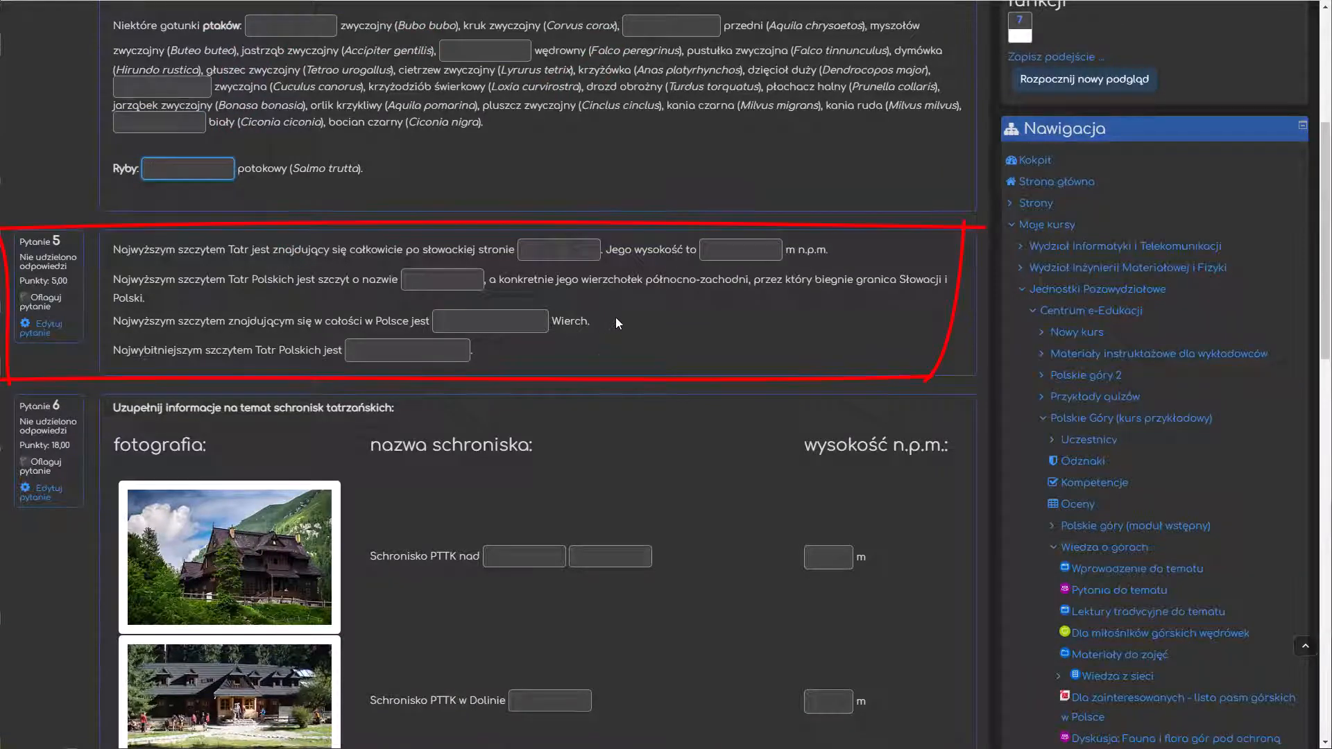
Step: Examine the answer blanks for the Tatra peak names and height in question 5 of the quiz preview
left_click(582, 251)
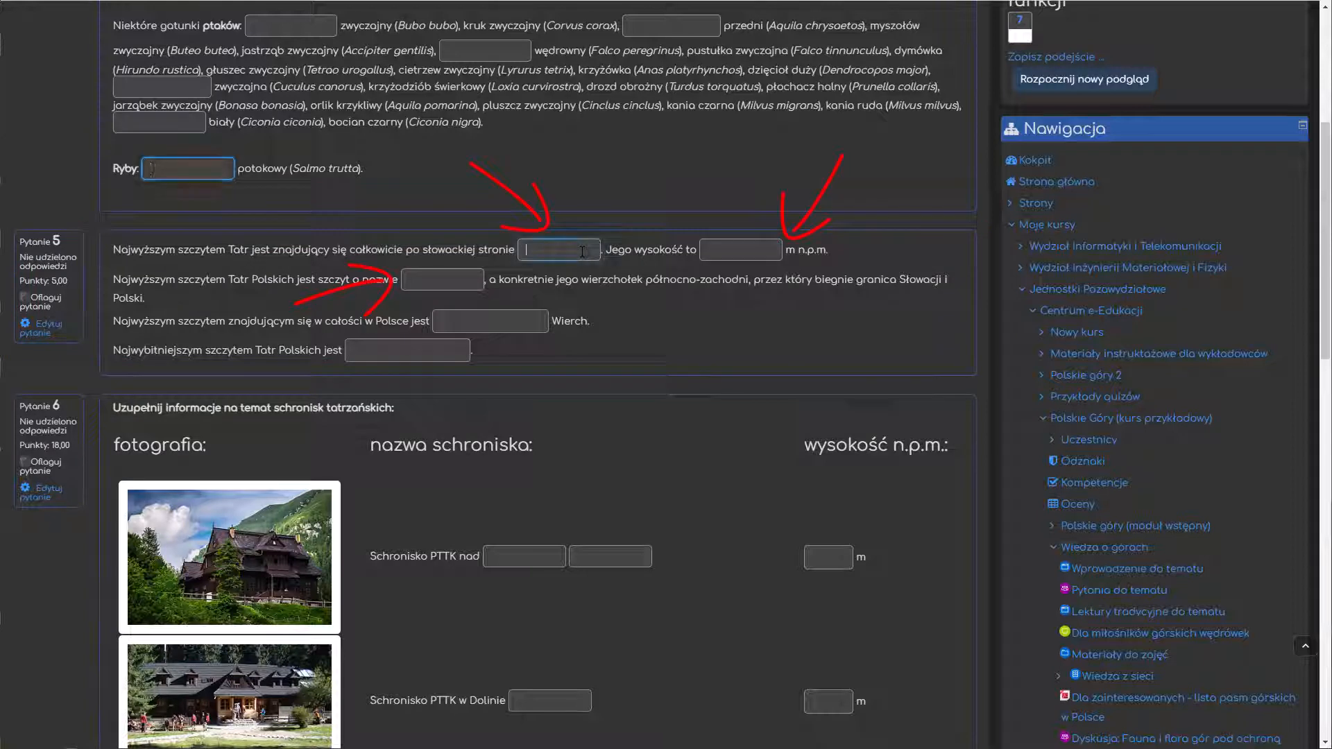
left_click(748, 247)
left_click(438, 280)
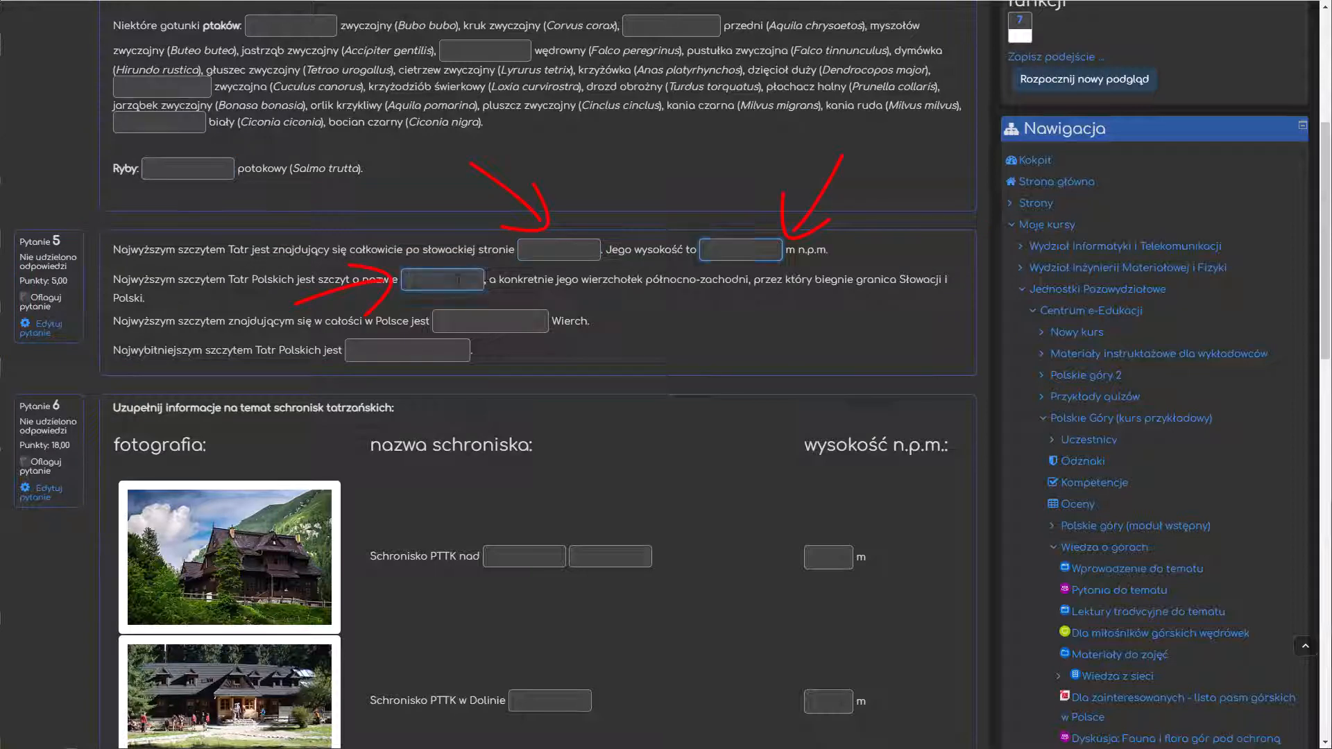
left_click(518, 324)
left_click(520, 330)
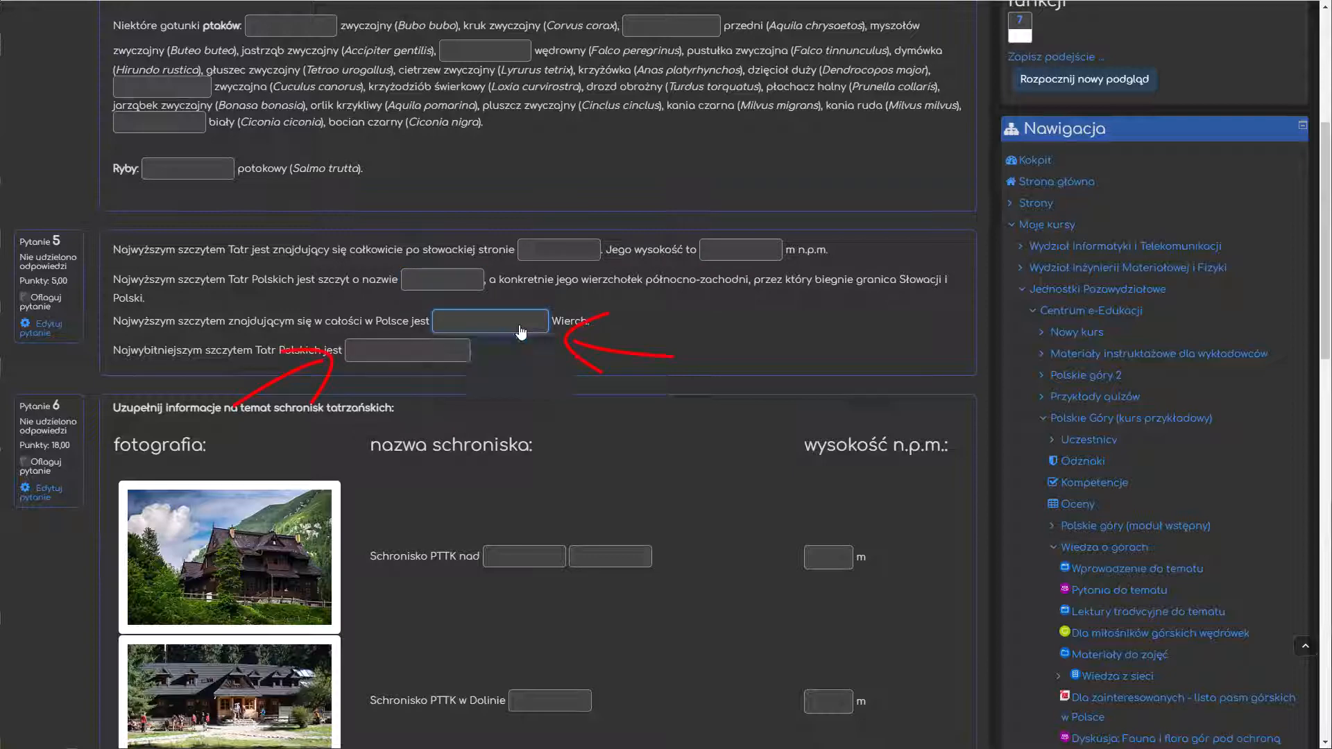
left_click(430, 352)
left_click(439, 353)
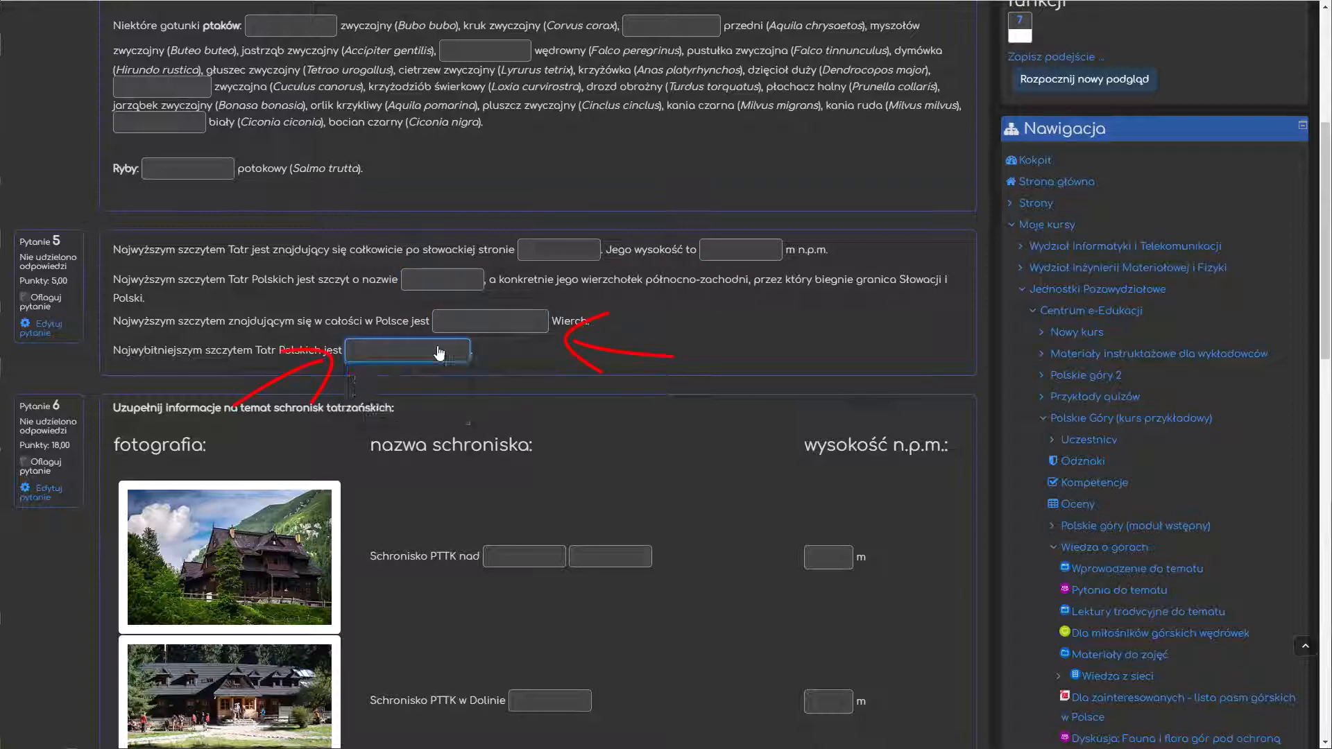
left_click(718, 305)
Step: Examine the mountain hut table in question 6, including its name blanks and the height choices for the first hut
scroll(719, 306, "down", 5)
scroll(720, 309, "up", 1)
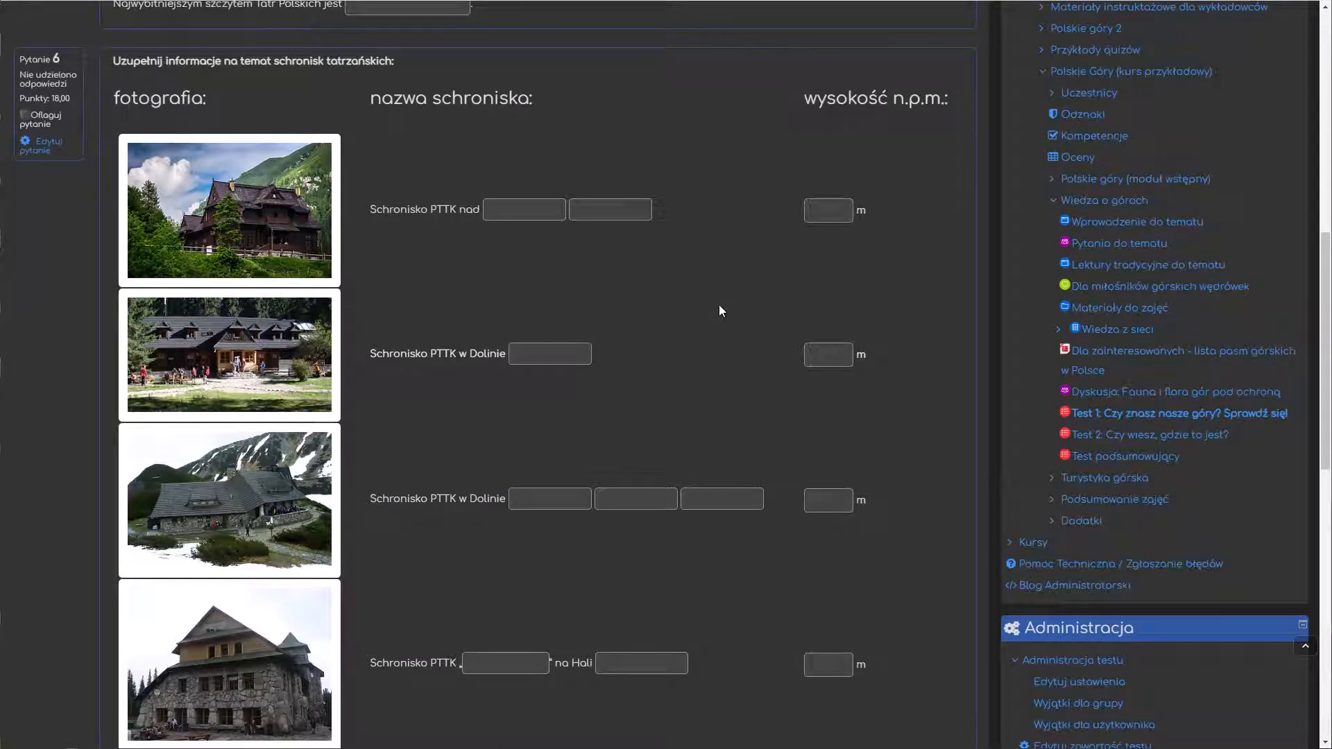
scroll(720, 310, "down", 5)
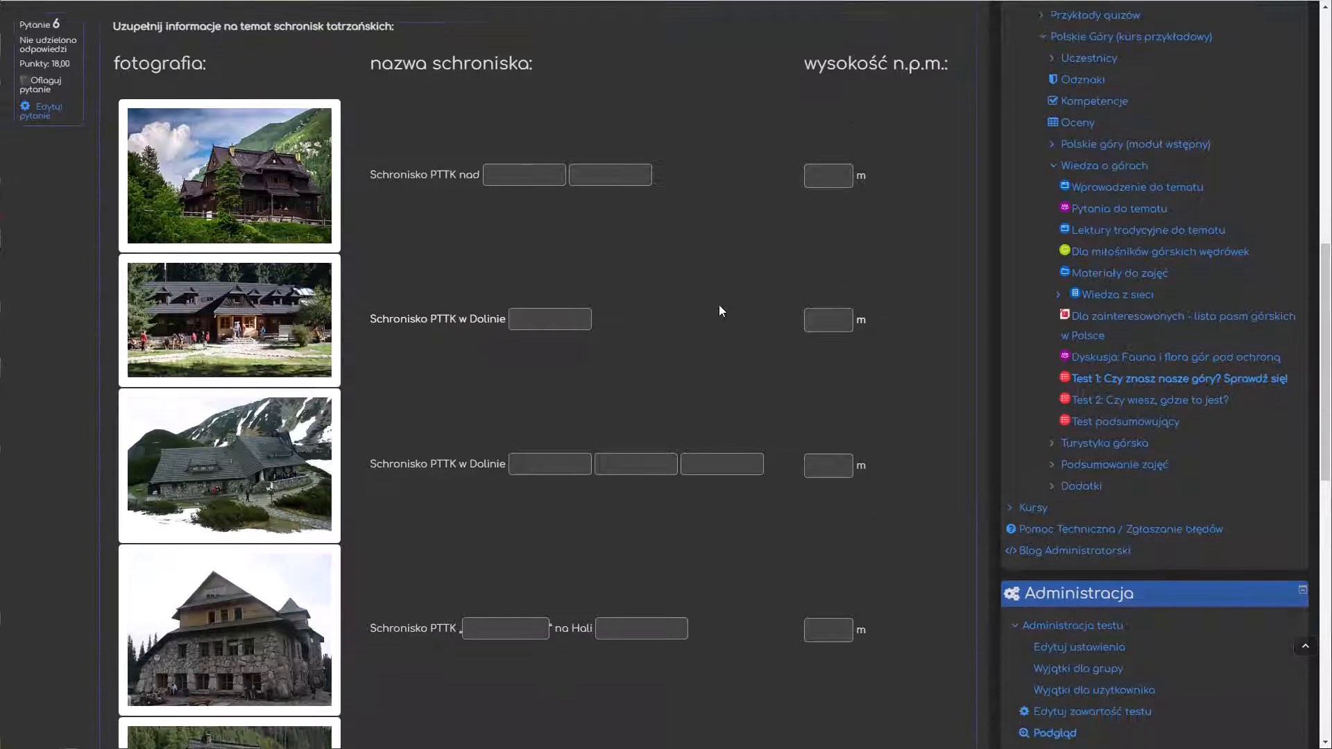
scroll(720, 310, "down", 3)
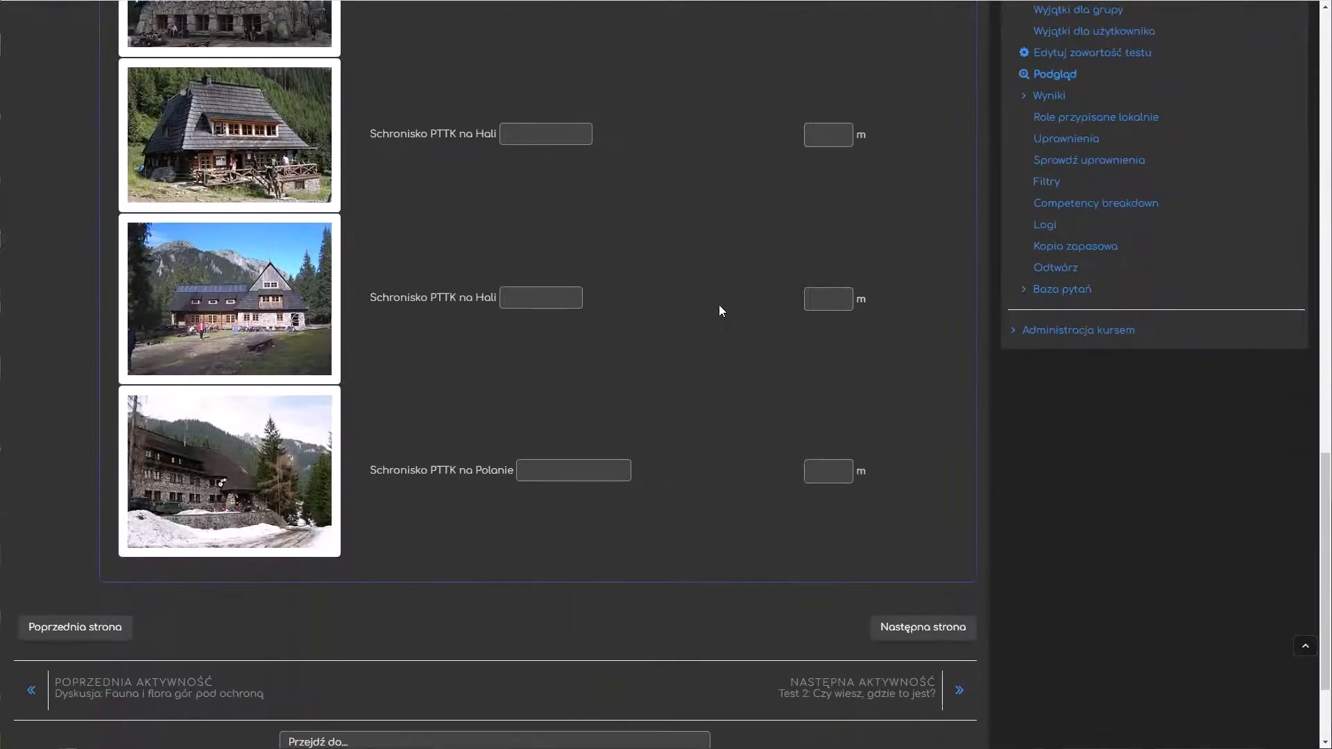
scroll(720, 310, "up", 5)
scroll(719, 310, "up", 4)
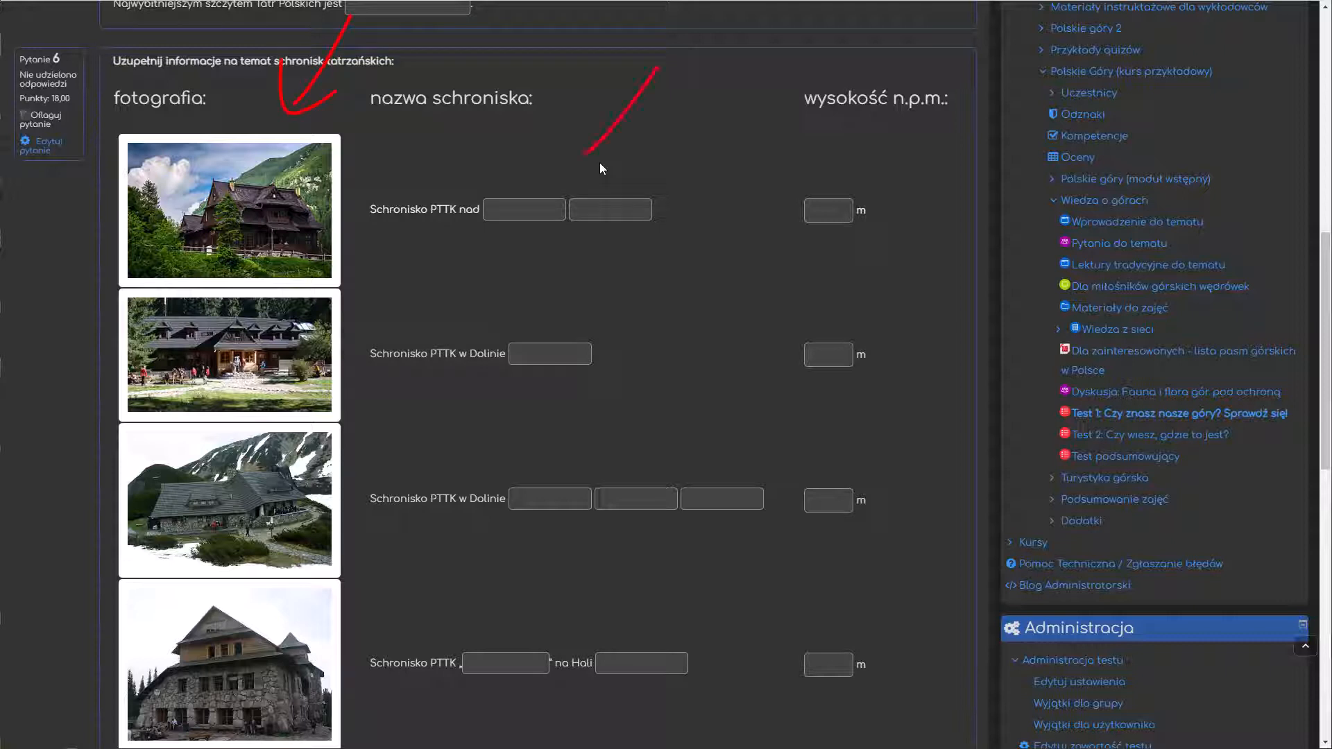
left_click(500, 207)
left_click(599, 208)
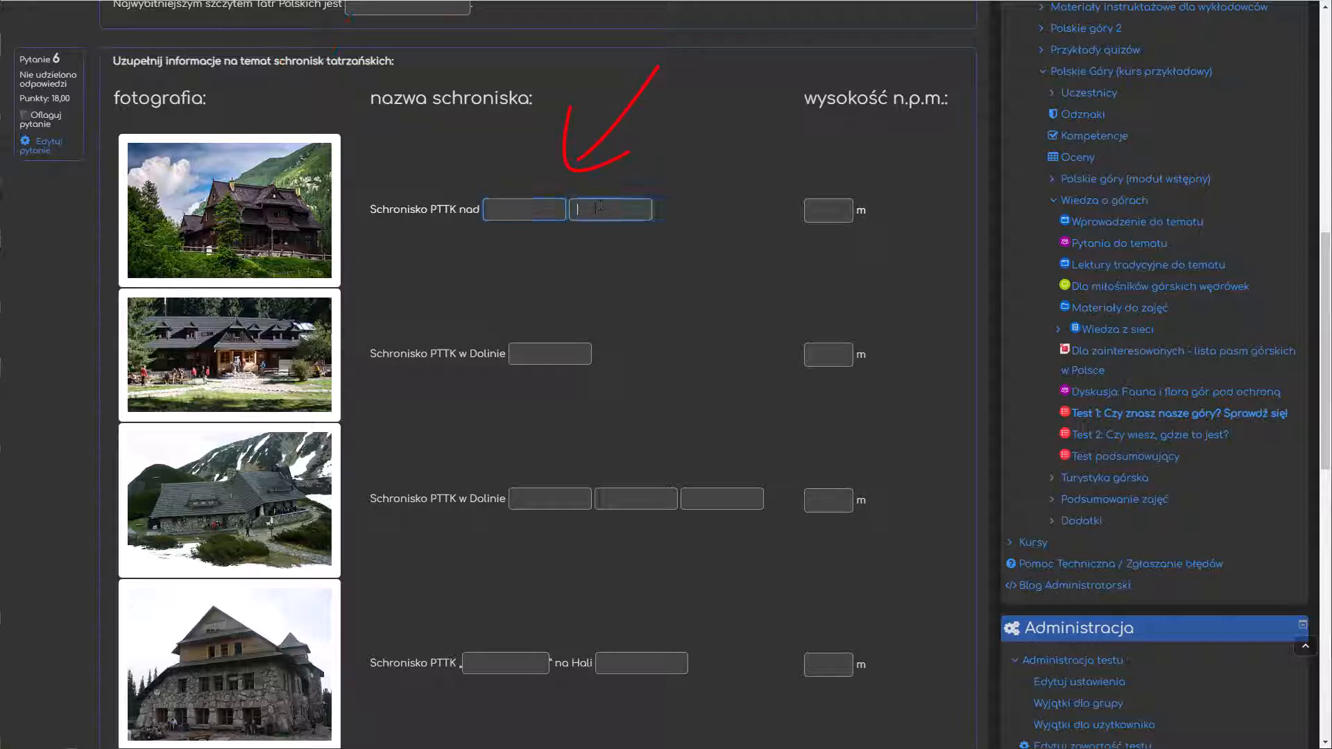
left_click(559, 350)
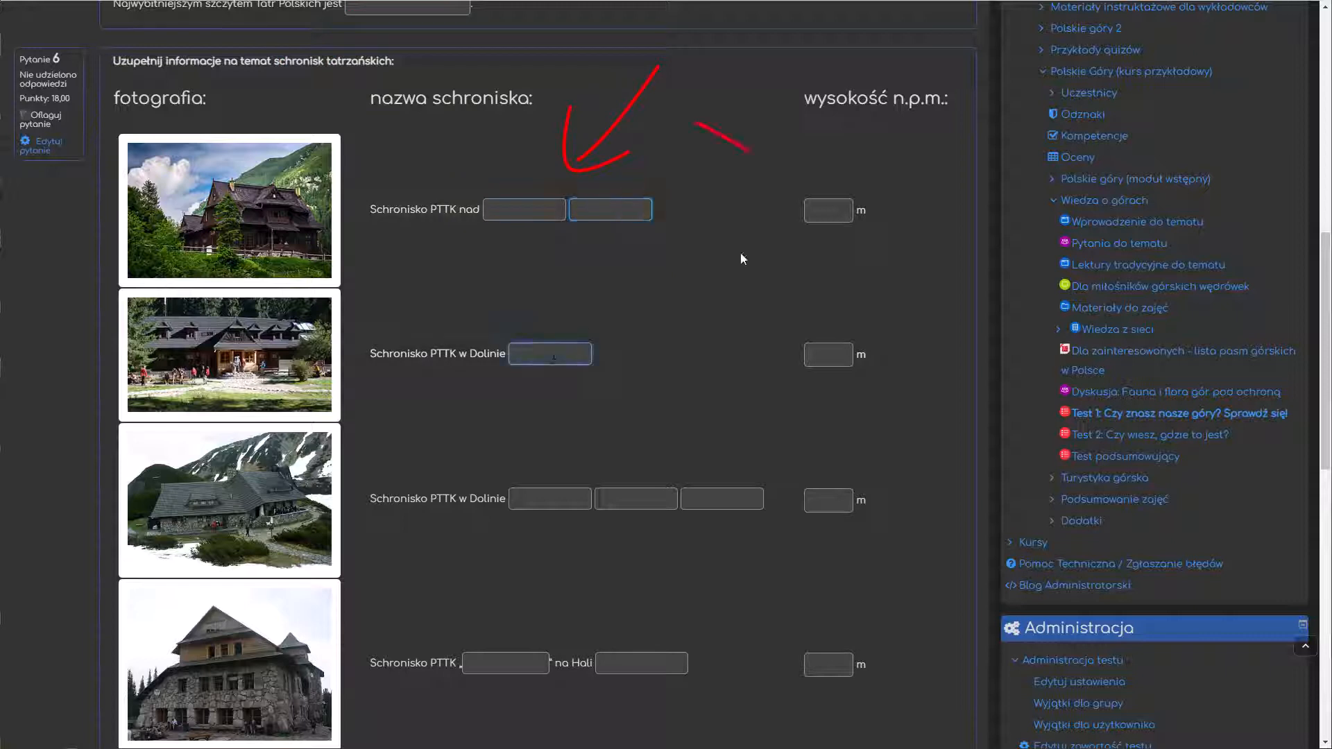
left_click(832, 218)
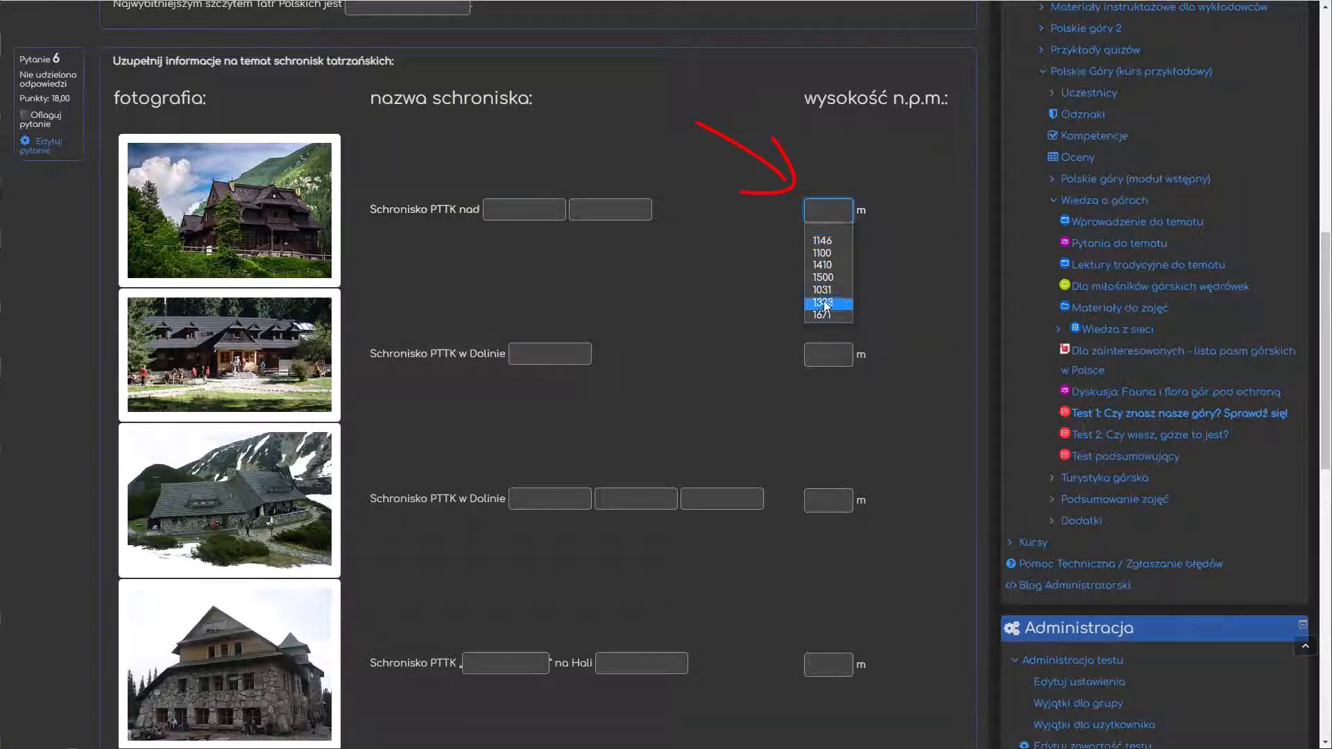
left_click(879, 269)
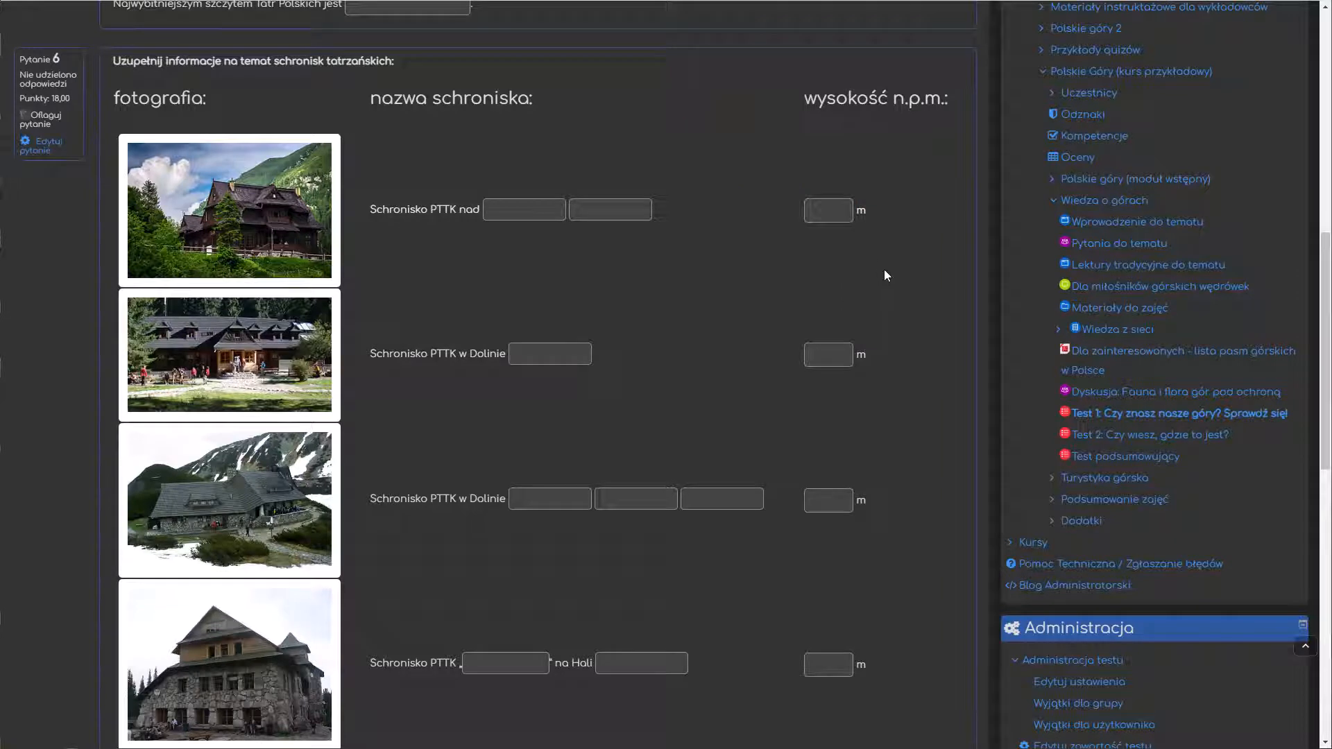
scroll(884, 270, "down", 3)
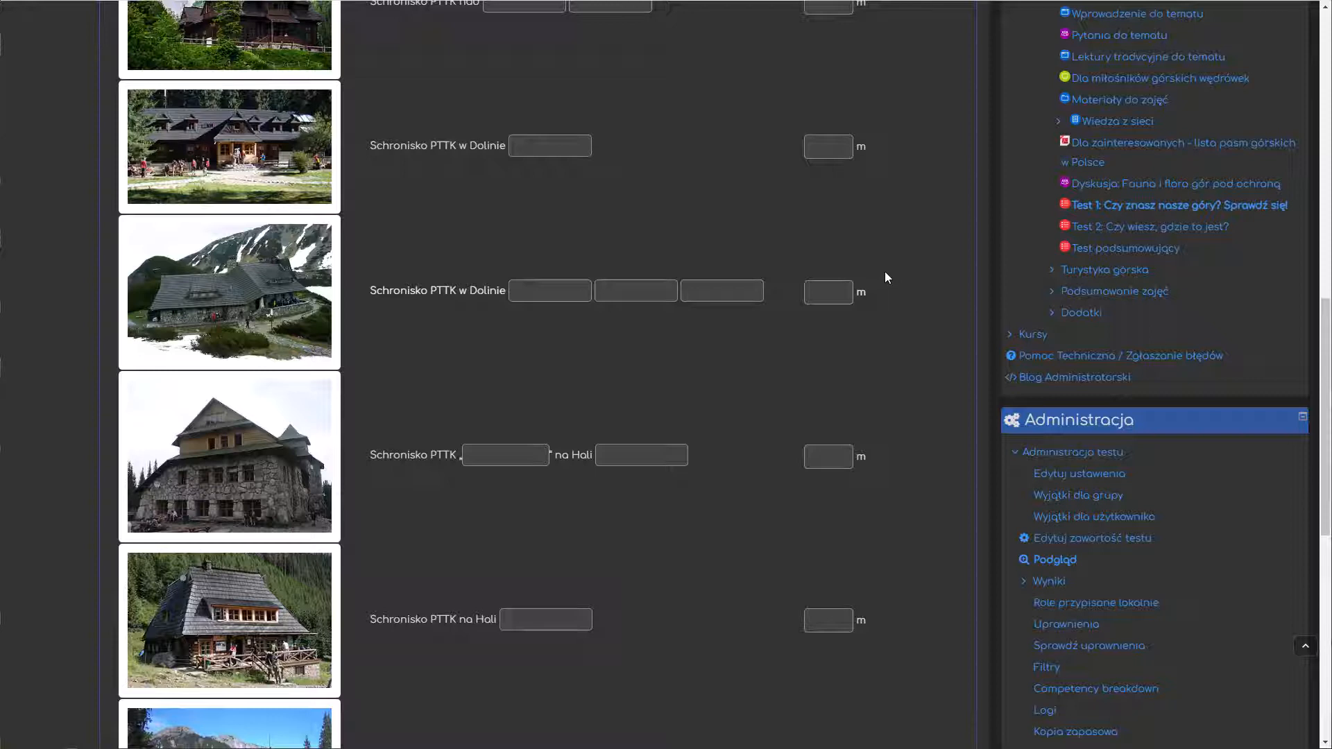
Step: Open the quiz content for editing and add a new Pytanie zagnieżdżone (dawne Cloze) question to page 2
left_click(1079, 540)
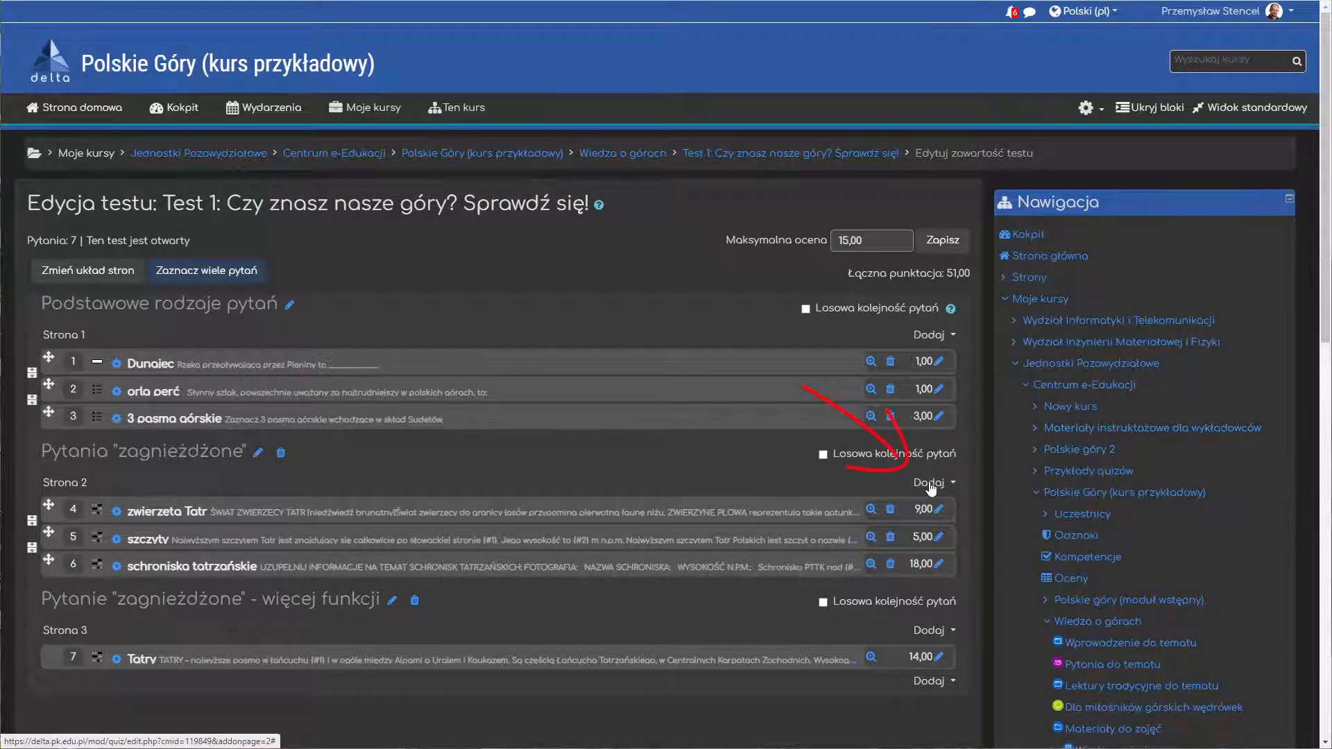
left_click(930, 485)
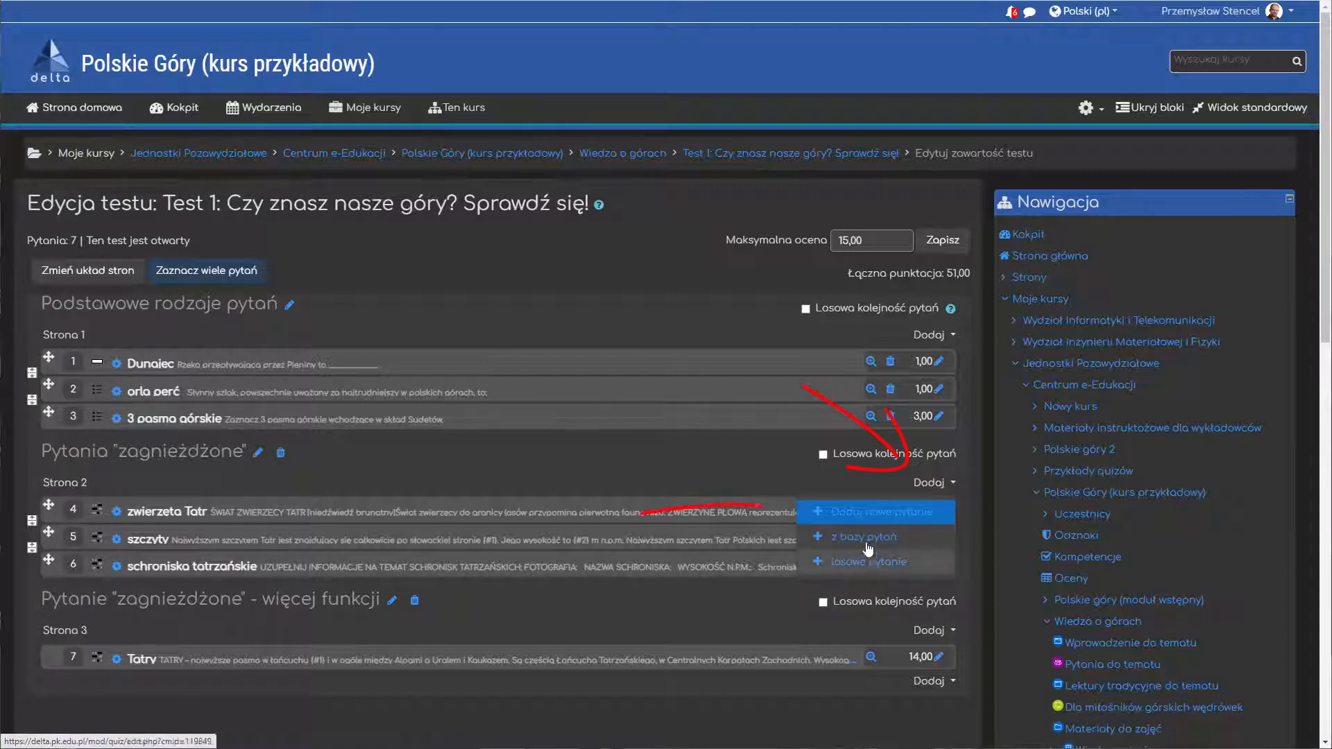
left_click(876, 519)
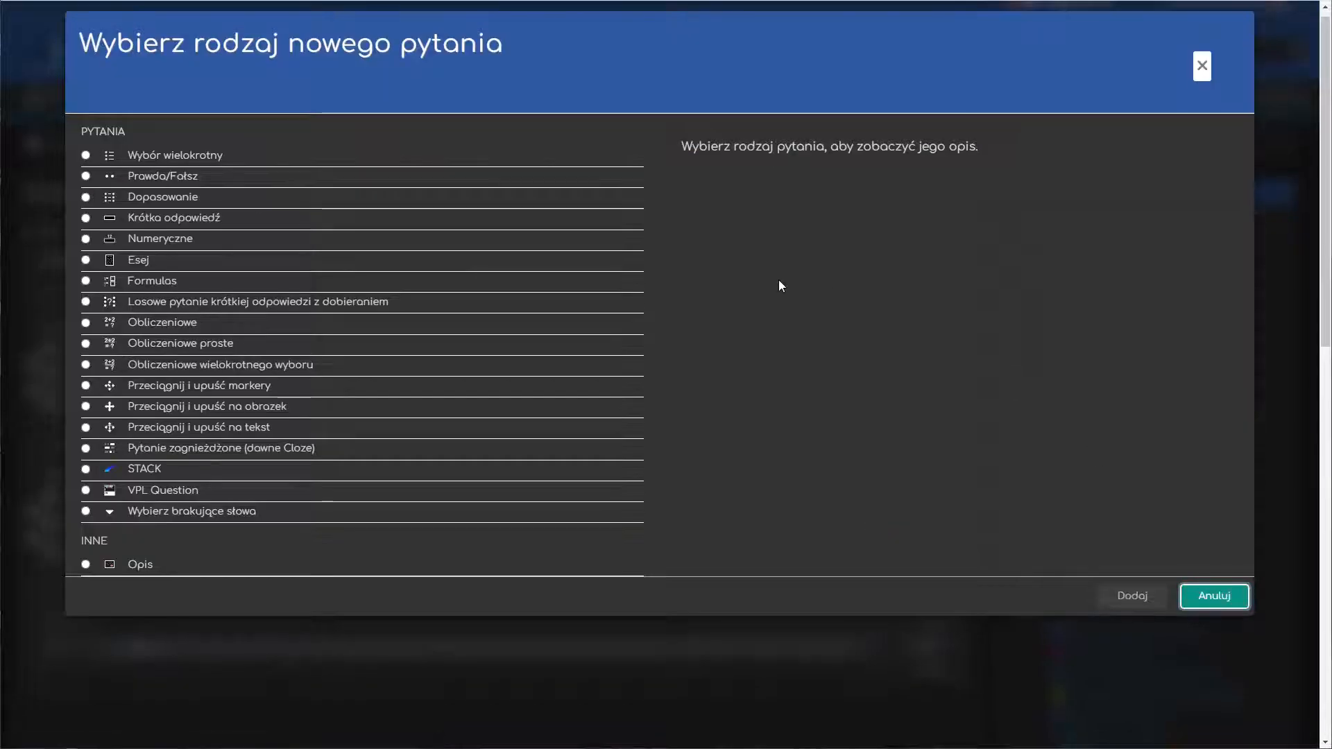
left_click(138, 448)
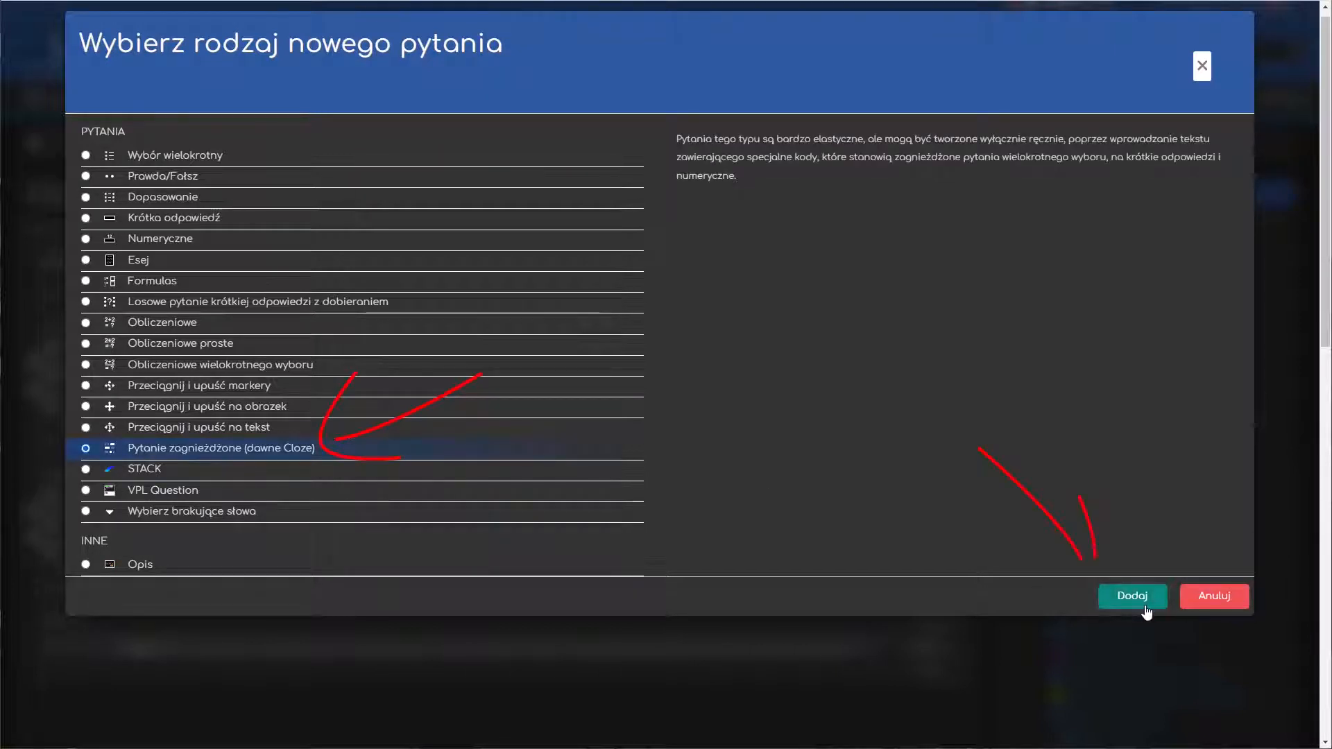
left_click(1132, 596)
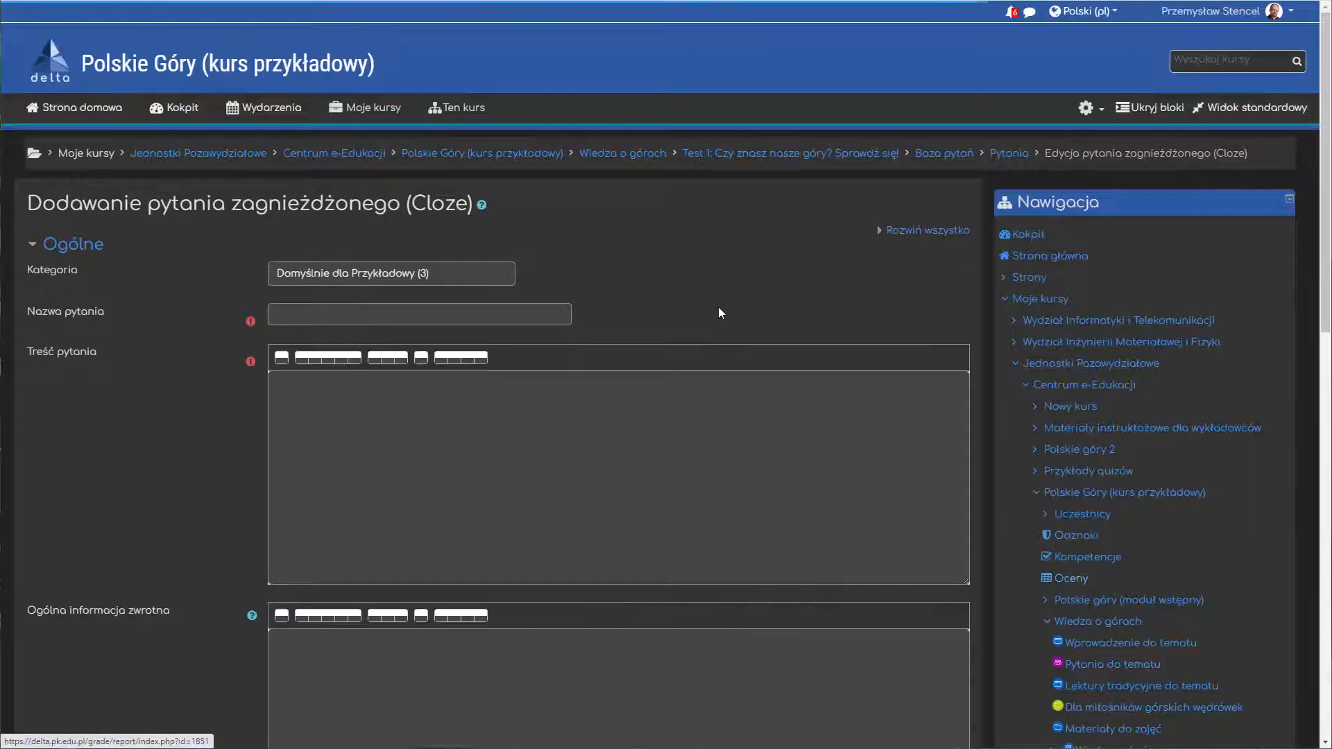
Step: Name the question "Podział Tatr" and paste the copied text about the division of the Tatras as its content
left_click(513, 316)
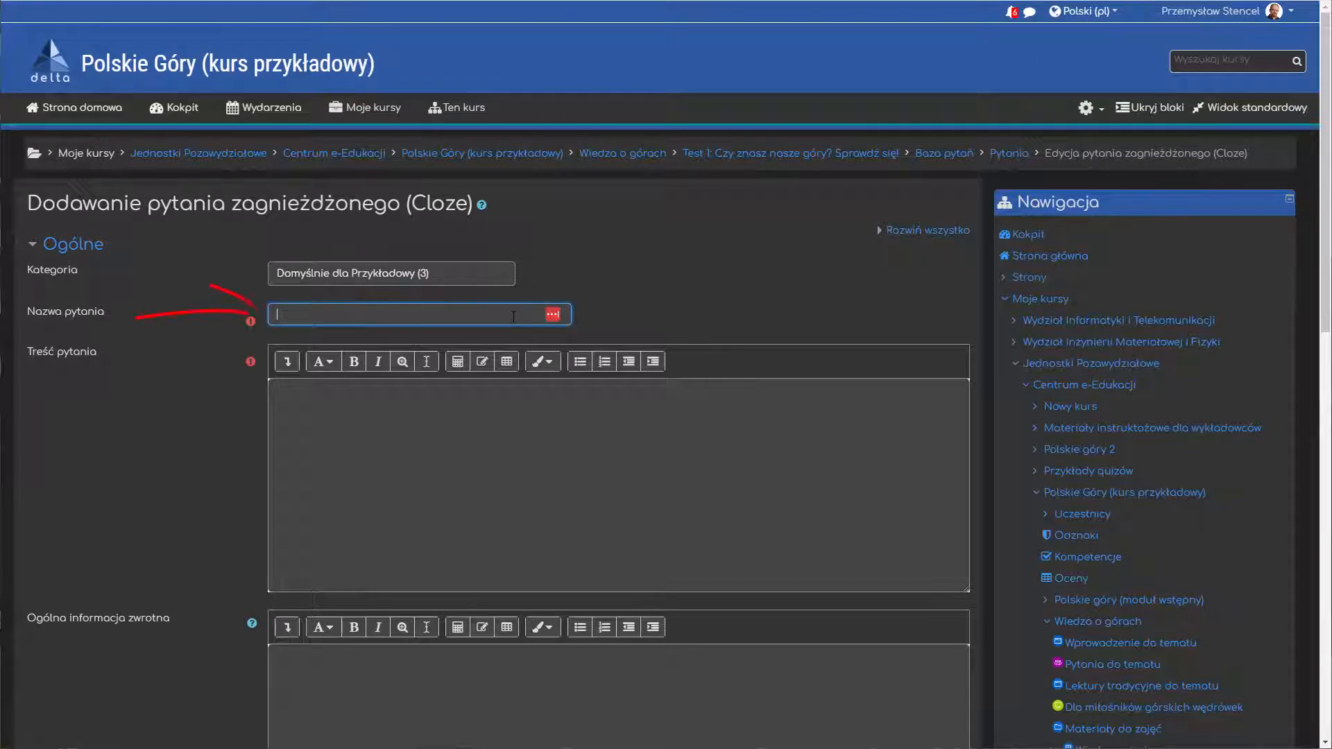
type("Podział Tatr")
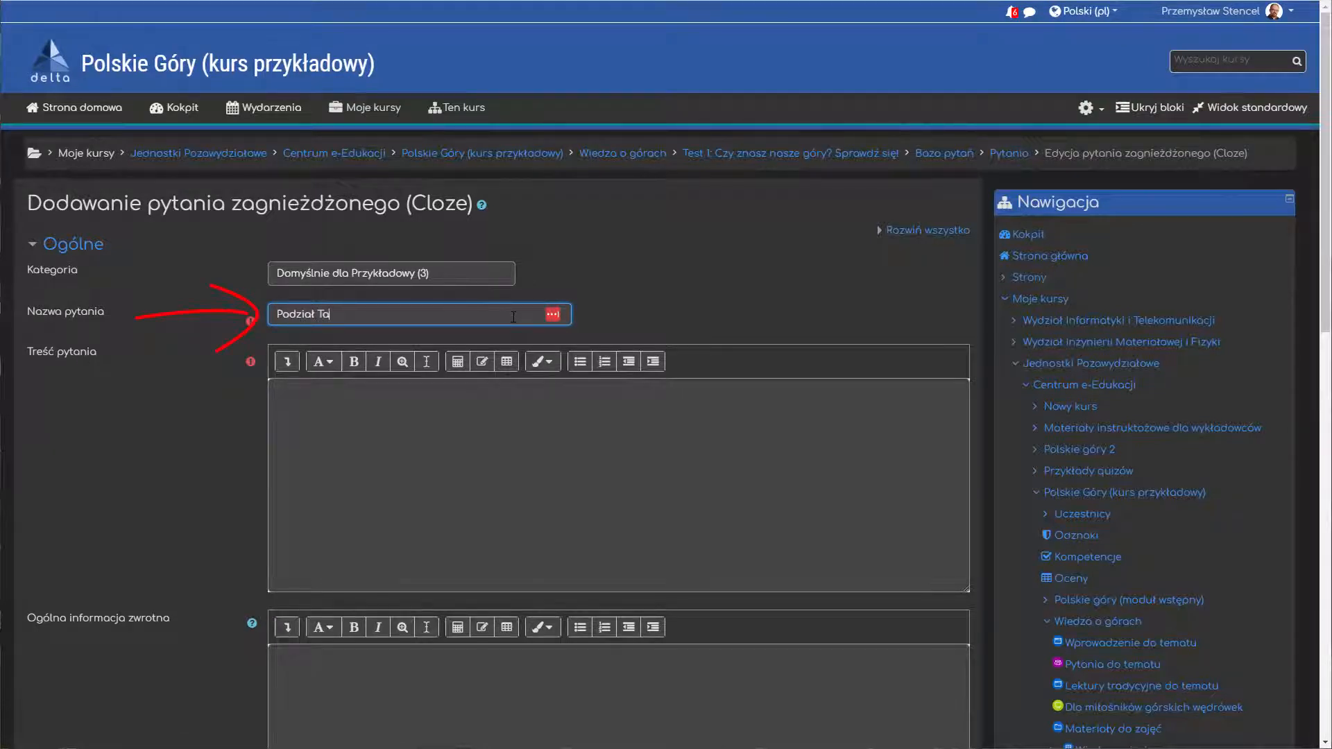
left_click(547, 455)
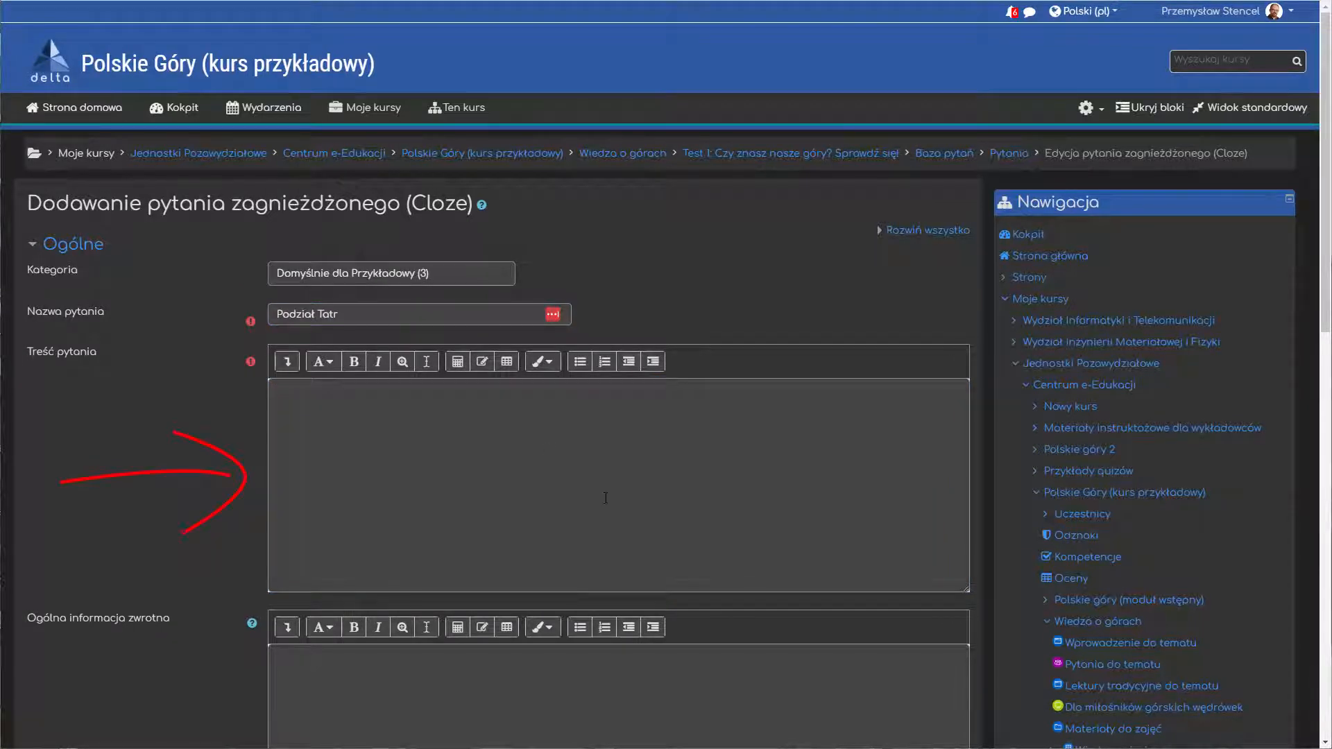
type("Tatry dzieli się na: Tatry Zachodnie – najwyższy szczyt: Bystra (2248 m), po polskiej stronie: Starorobociański Wierch (2176 m), Tatry Wschodnie: Tatry Wysokie – najwyższy szczyt: Gerlach (2655 m), po polskiej stronie: graniczny, północno-zachodni wierzchołek Rysów (2499 m). Grań główna Tatr Wysokich biegnie od przełęczy Liliowe do Przełęczy pod Kopą. Tatry Bielskie – najwyższy szczyt: Hawrań (2152 m)")
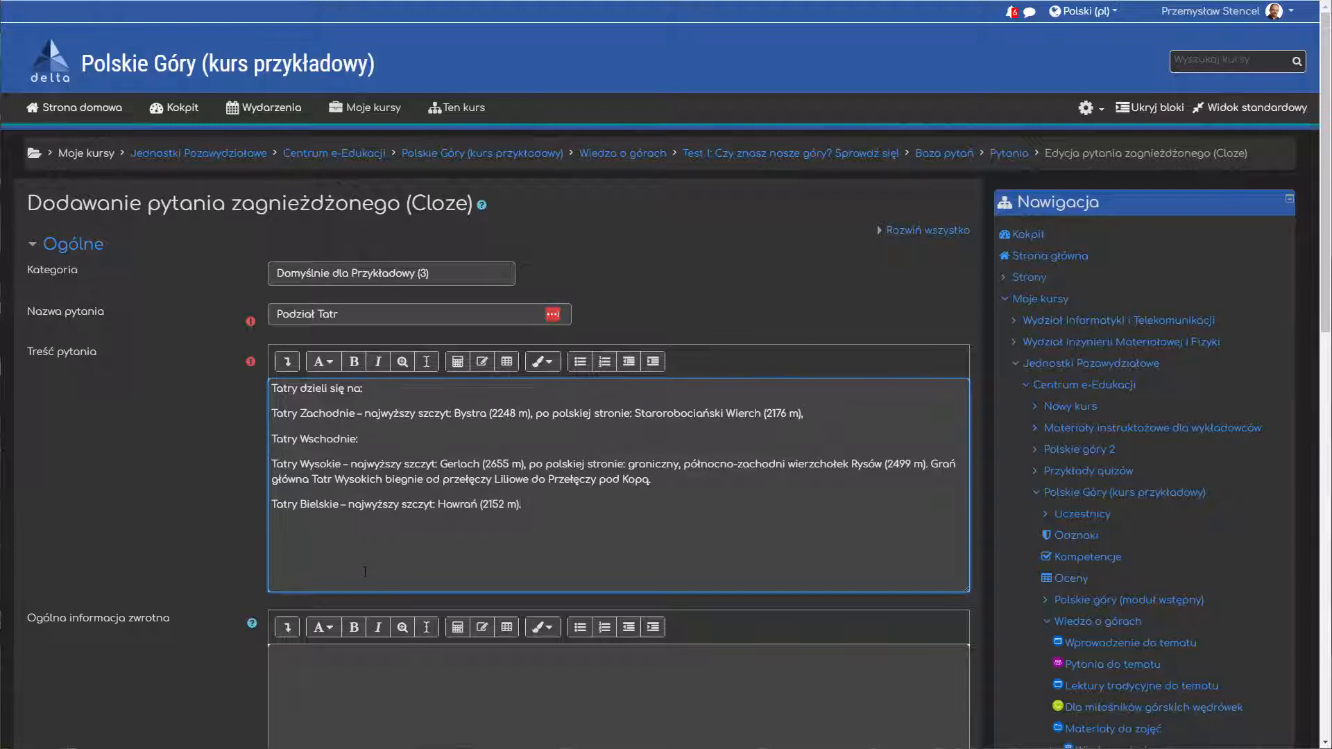
Step: Format the lines below "Tatry dzieli się na:" as a bulleted list, nesting Tatry Wysokie and Tatry Bielskie under Tatry Wschodnie
left_click_drag(546, 499, 274, 416)
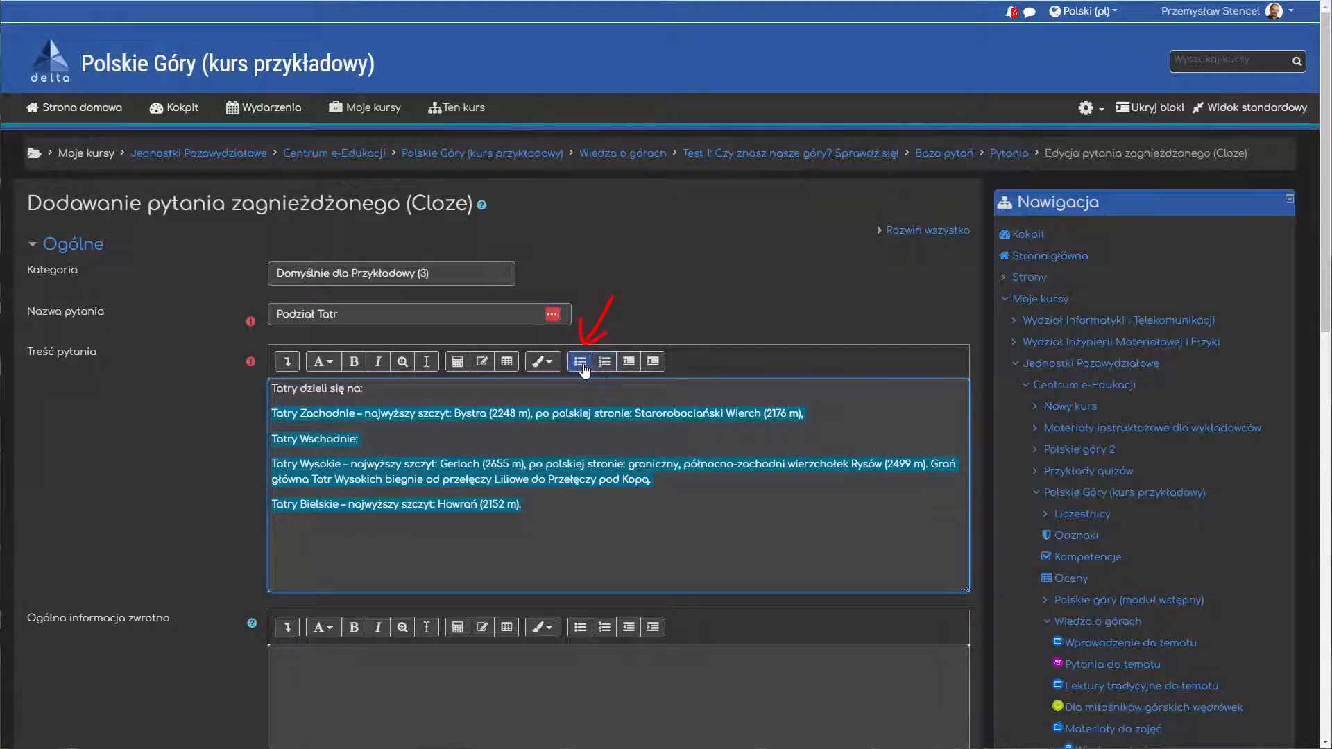
left_click(580, 361)
left_click(326, 455)
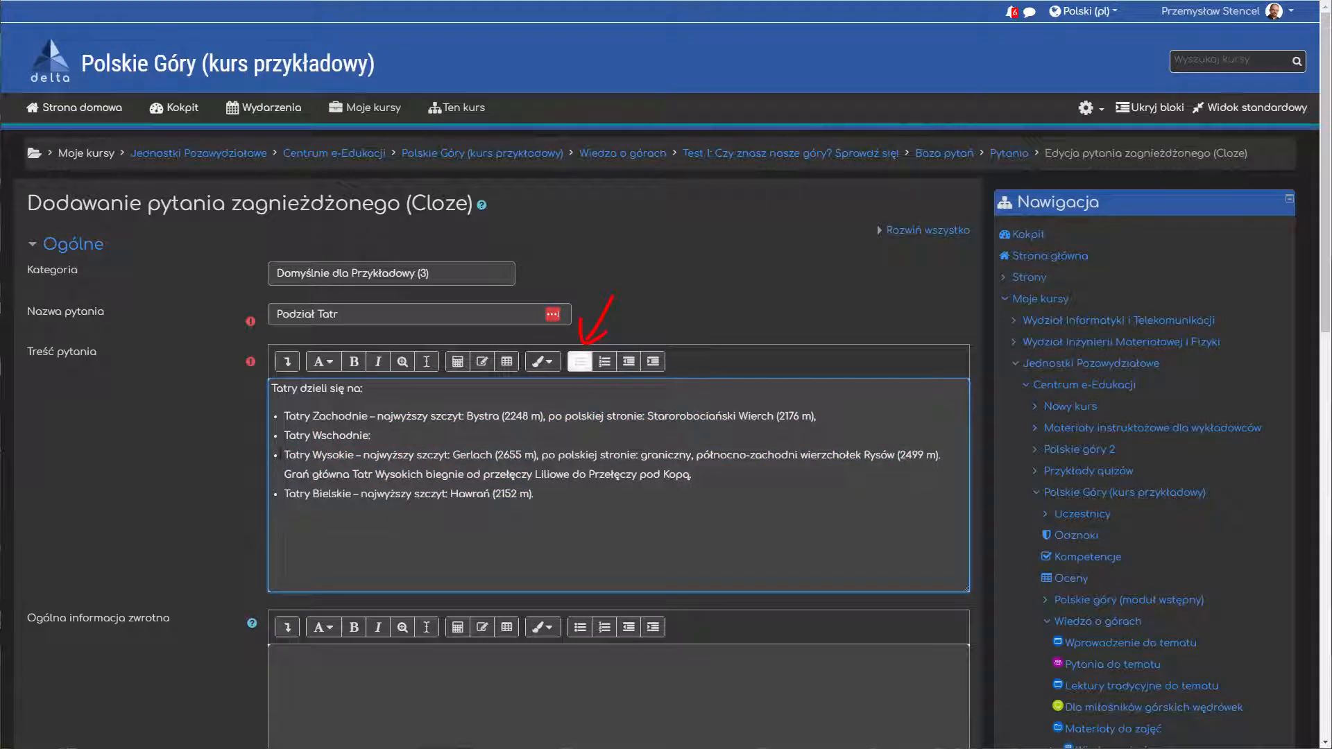
left_click_drag(285, 456, 533, 494)
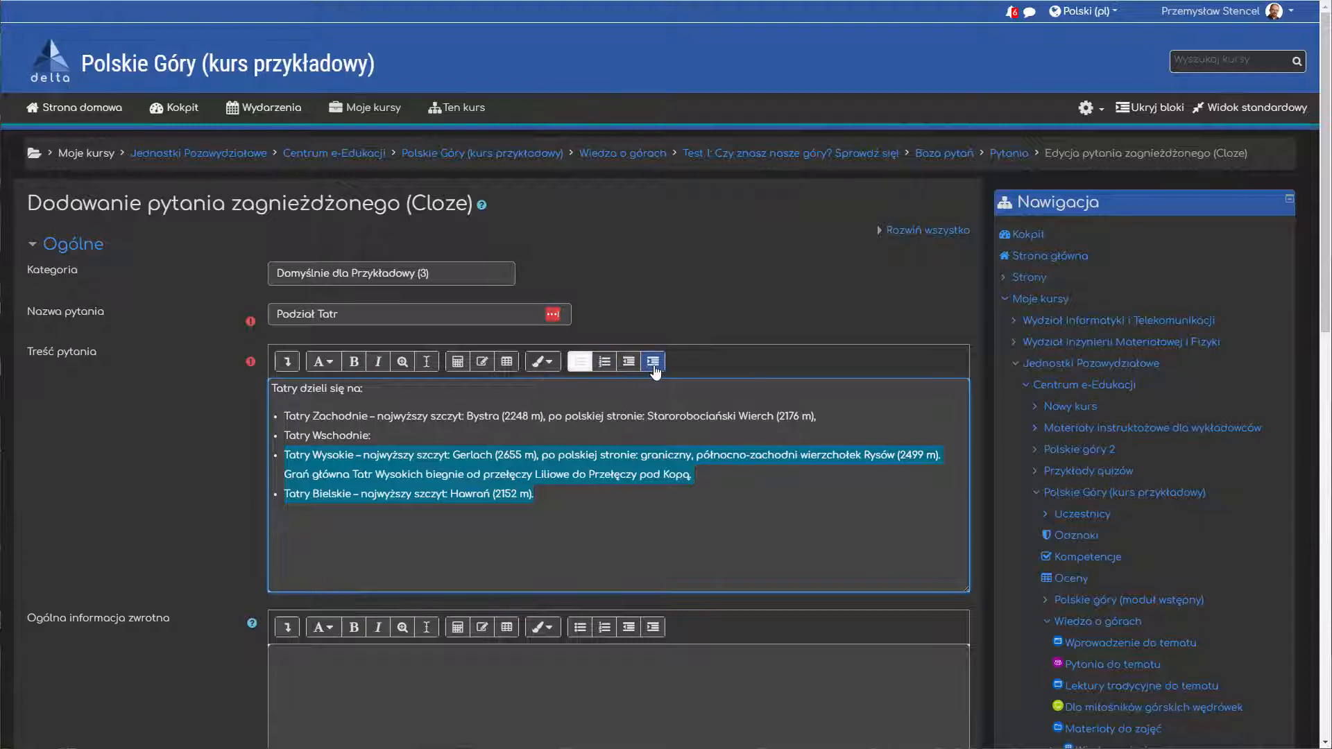
left_click(653, 362)
left_click(449, 440)
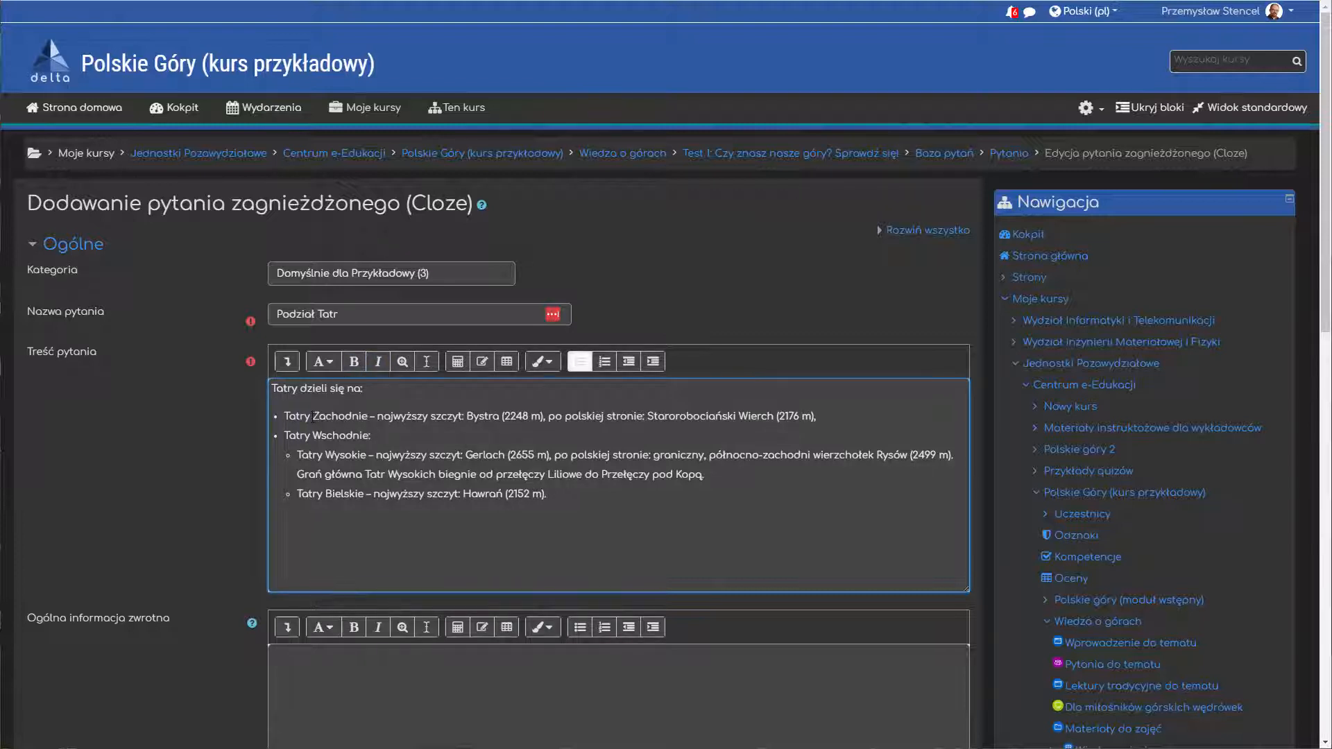
Step: Replace the word "Zachodnie" in the first bullet with an empty pair of curly braces {}
left_click(313, 416)
left_click(372, 419, "shift")
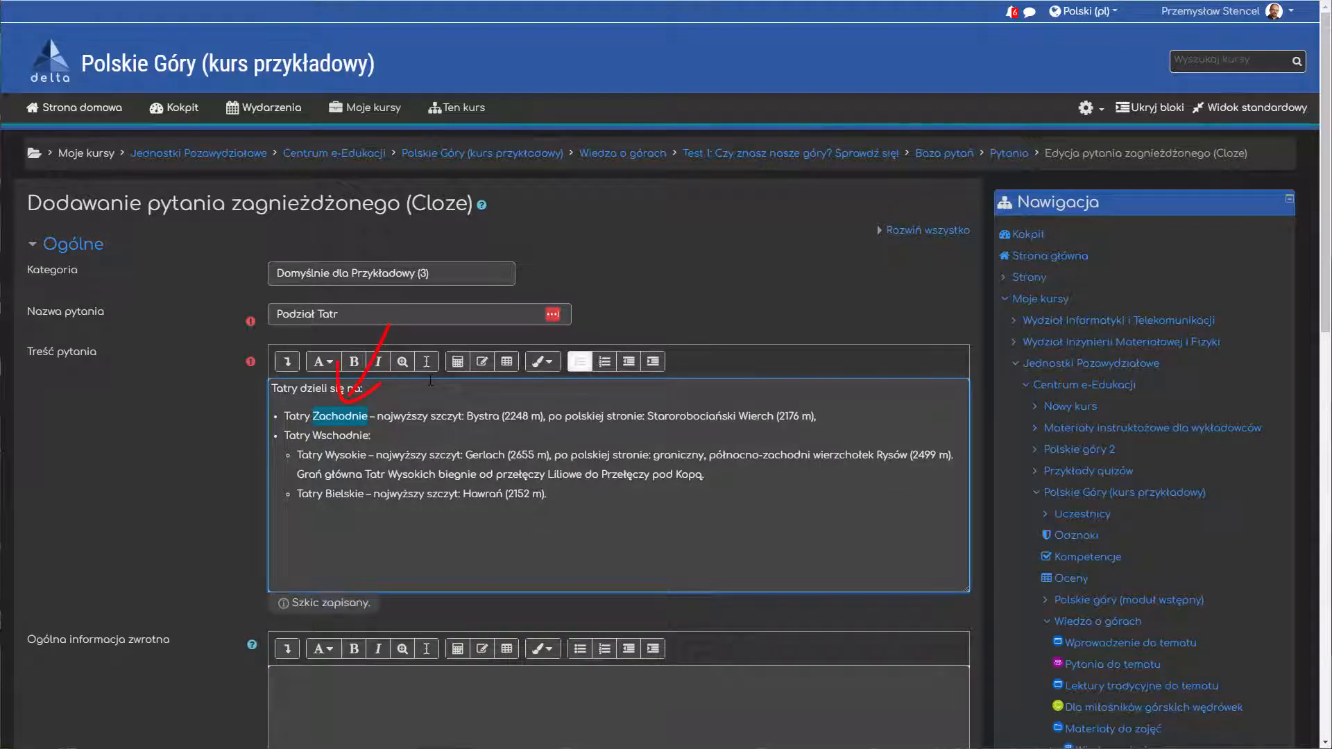
key("Delete")
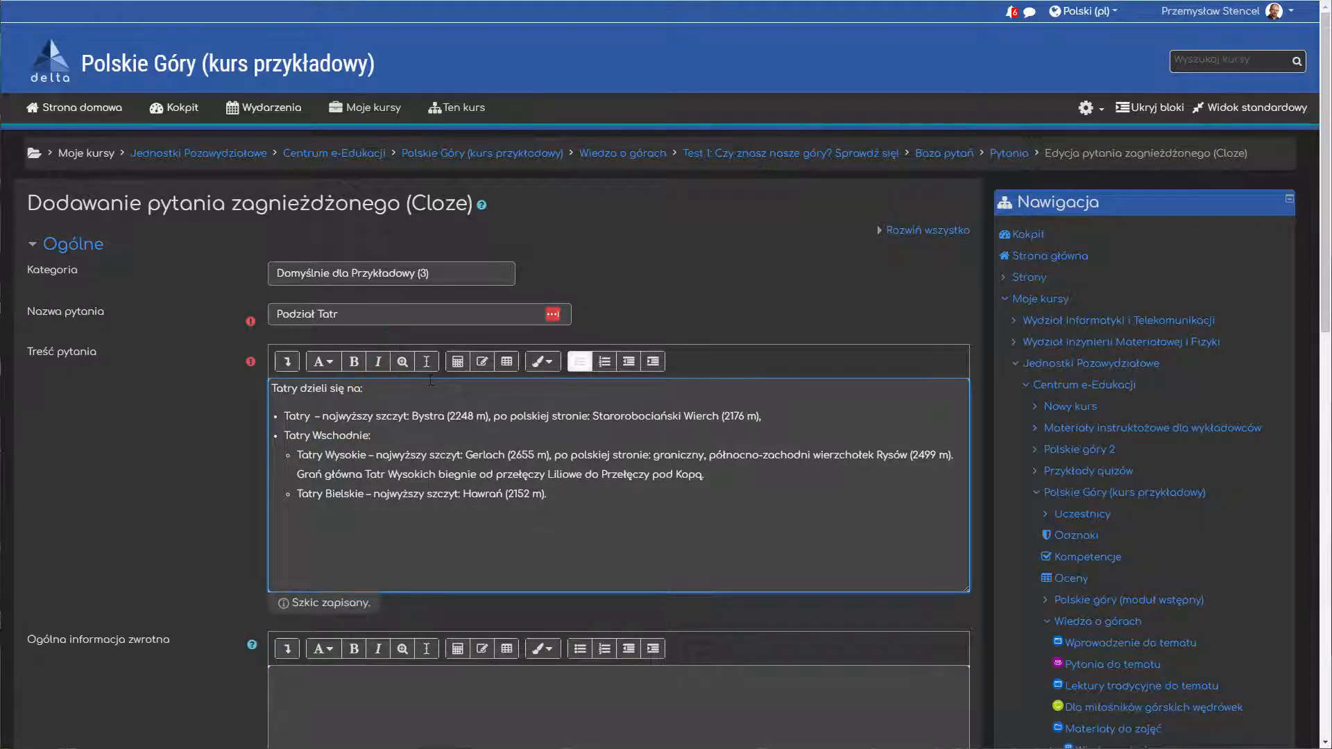
key("ctrl+plus")
key("ctrl+plus")
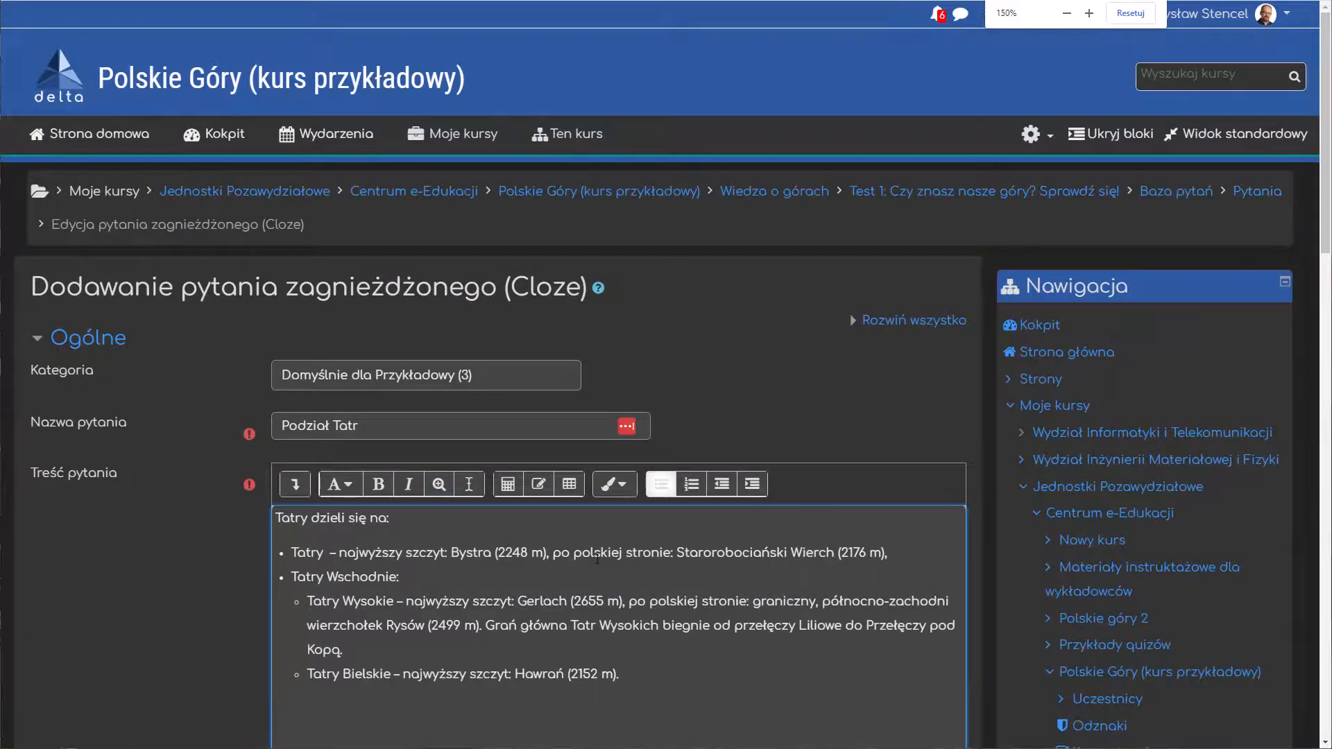
key("ctrl+plus")
scroll(596, 559, "down", 6)
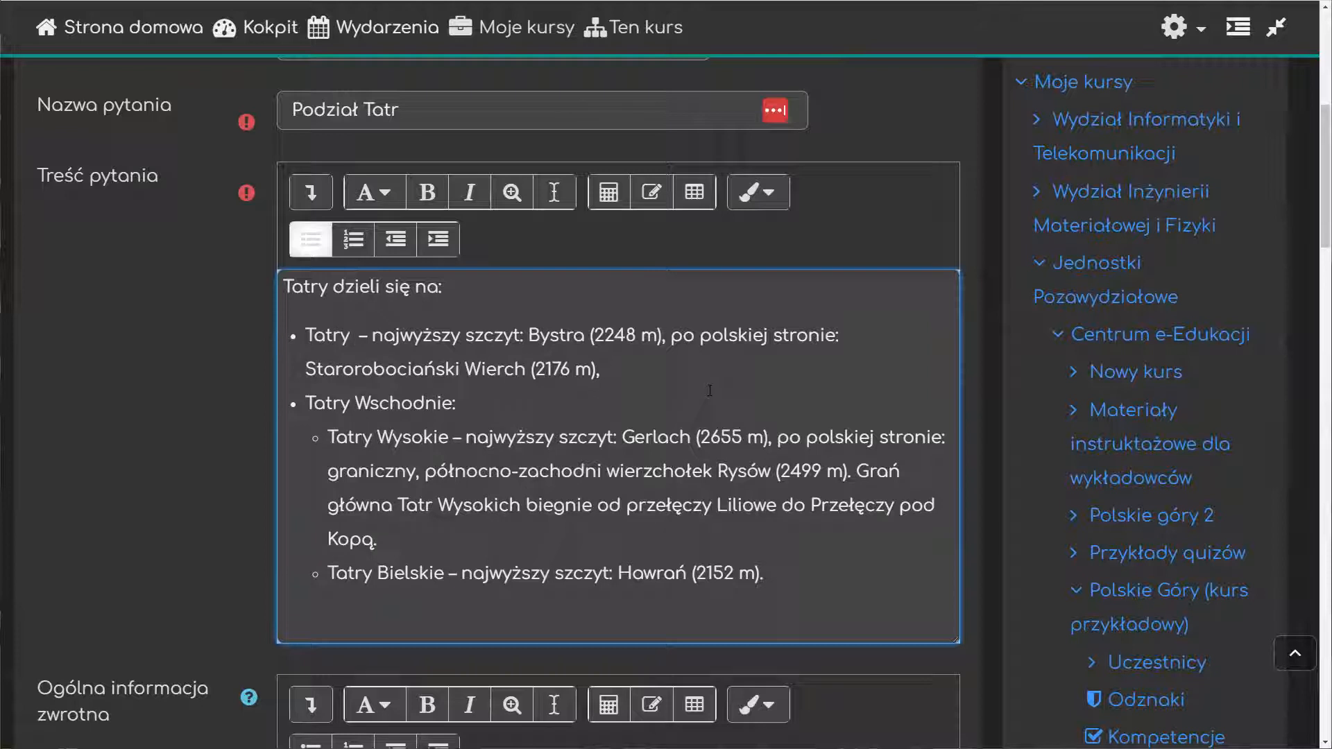
type("{}")
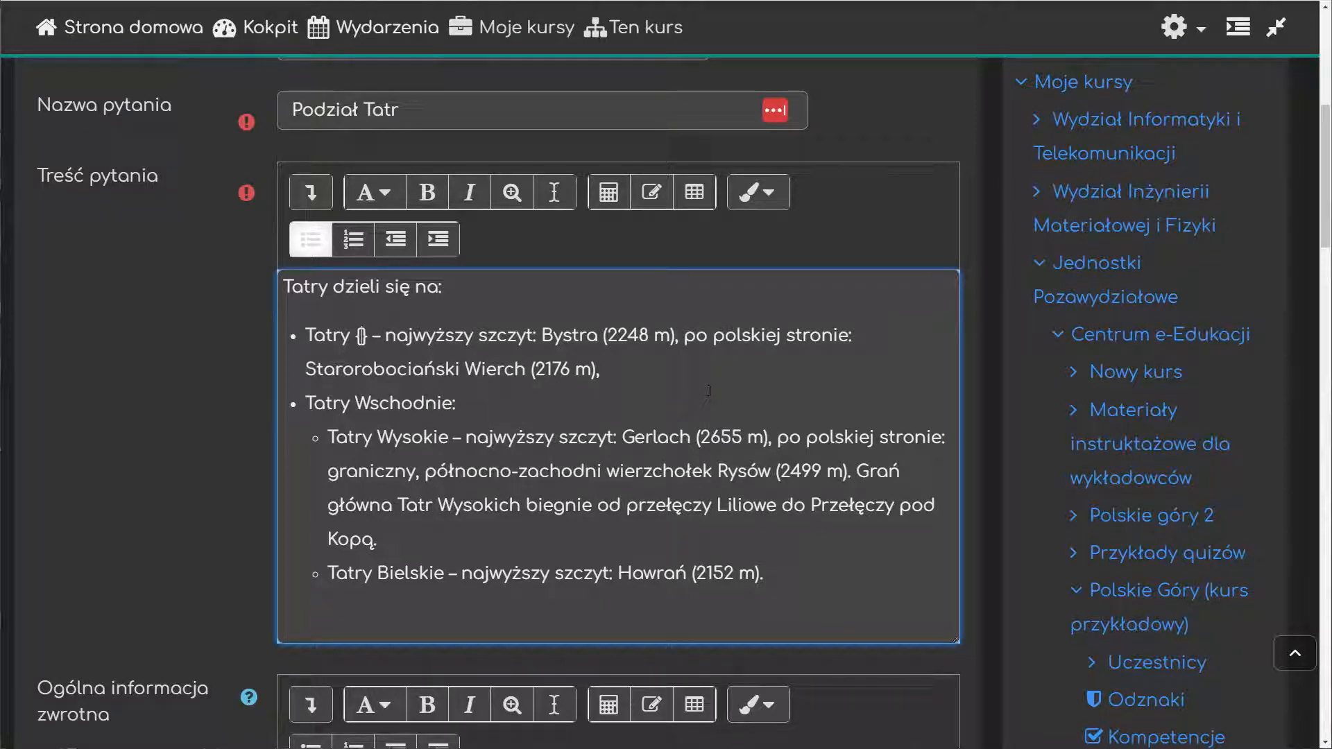
Step: Enter the weight 1 and the question type SHORT inside the braces so that the code reads {1:SHORT:}
type("1")
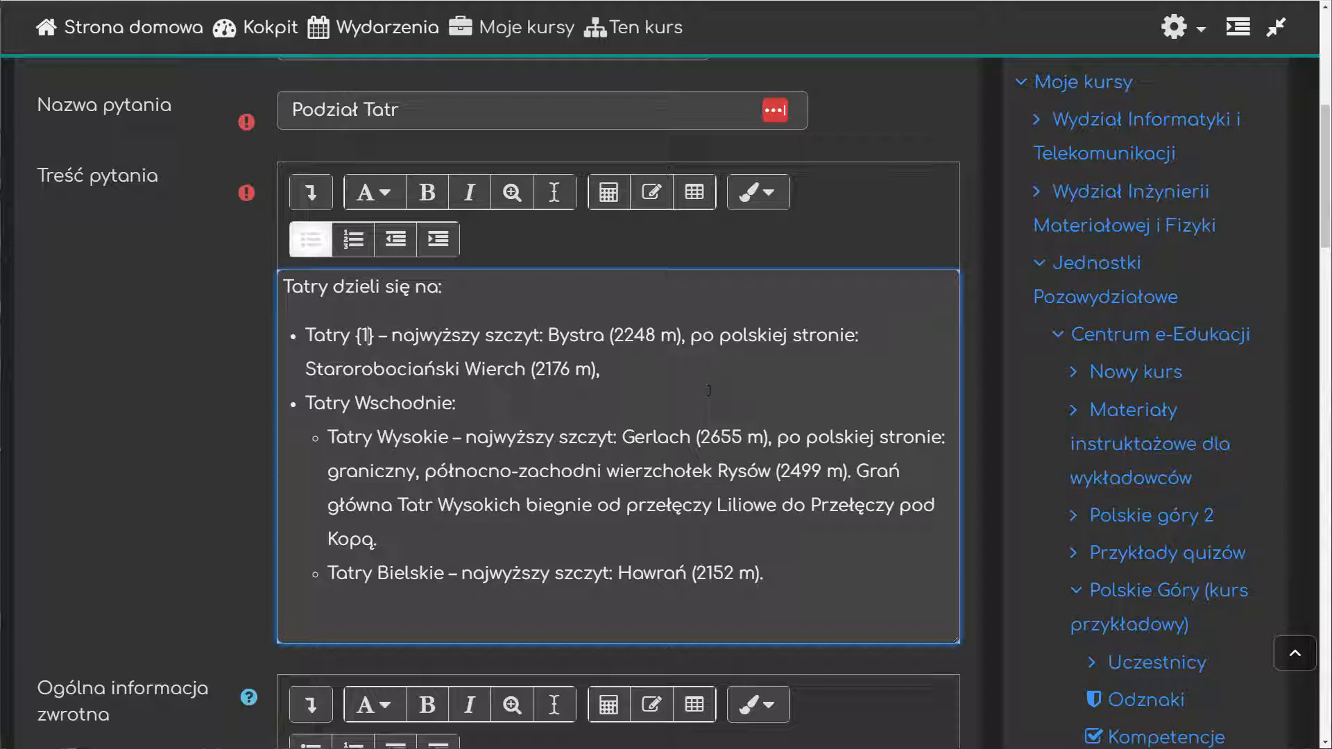
type(":")
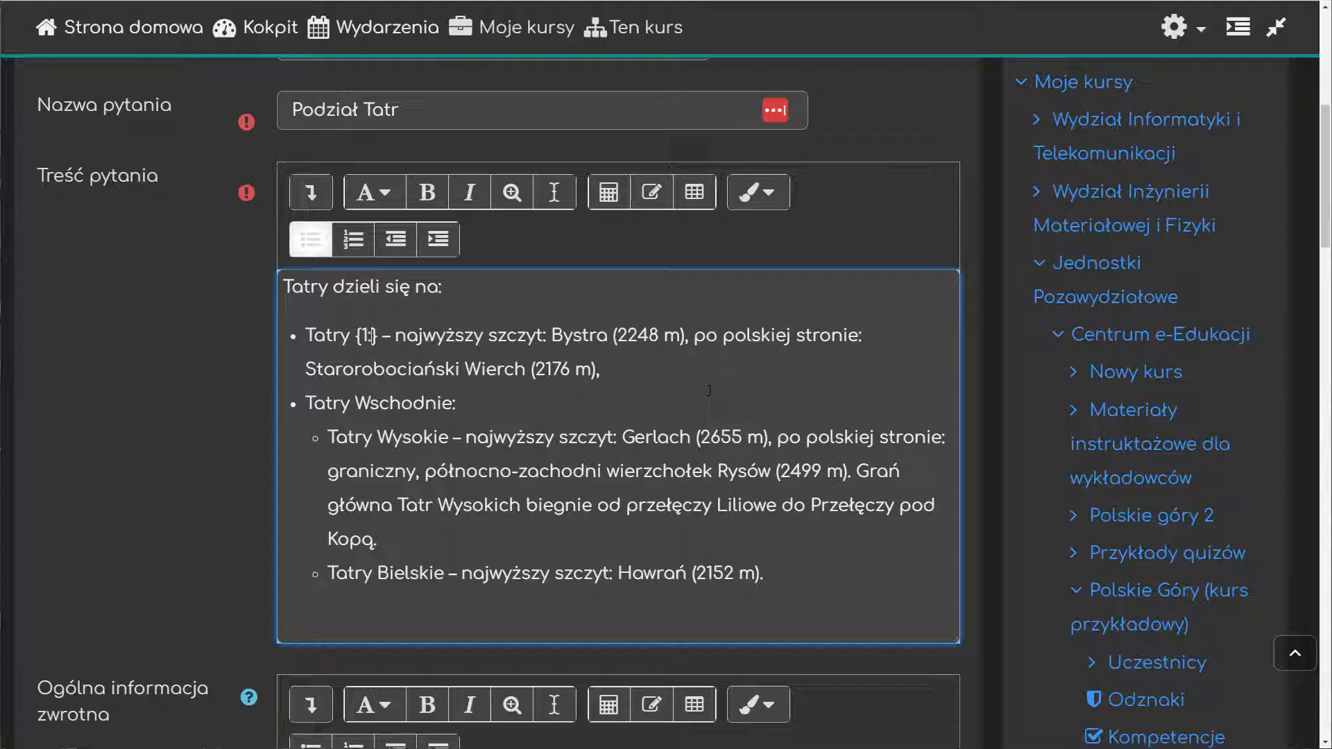
type(":")
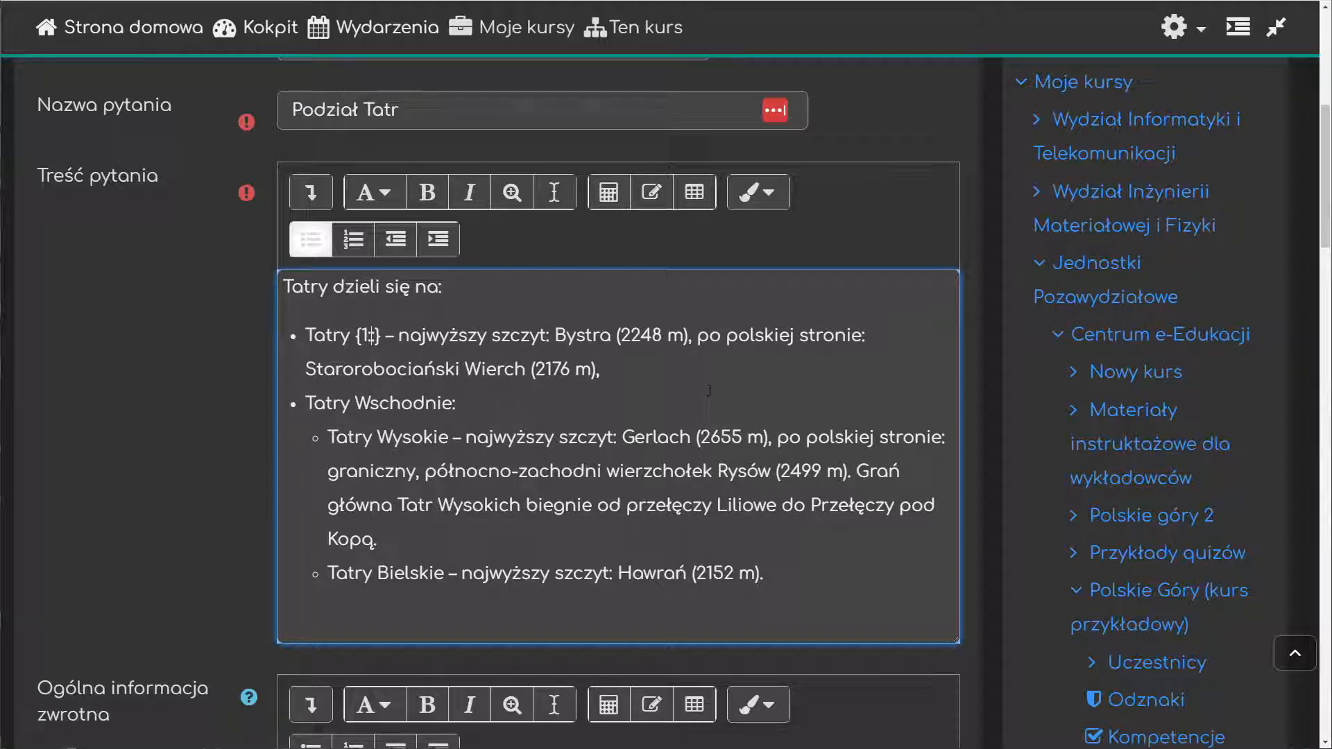
type("SHORT")
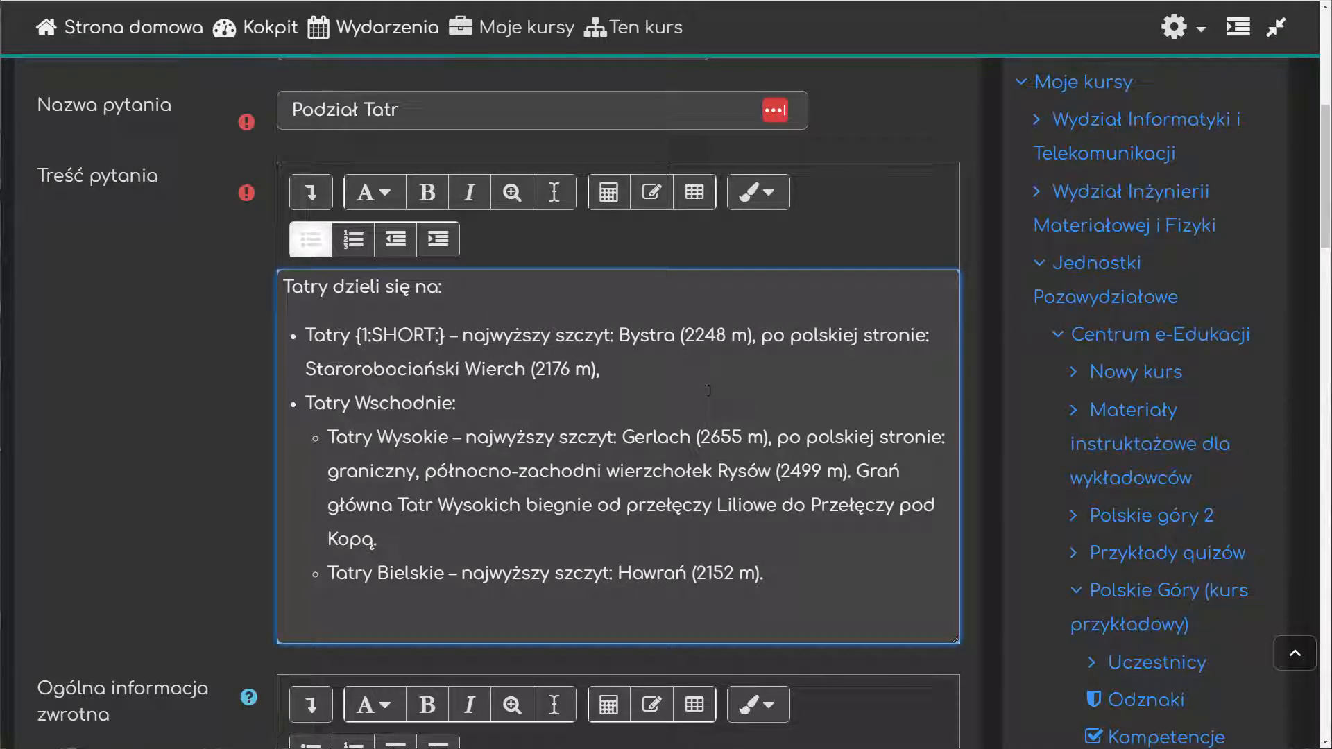
type("ANSWER")
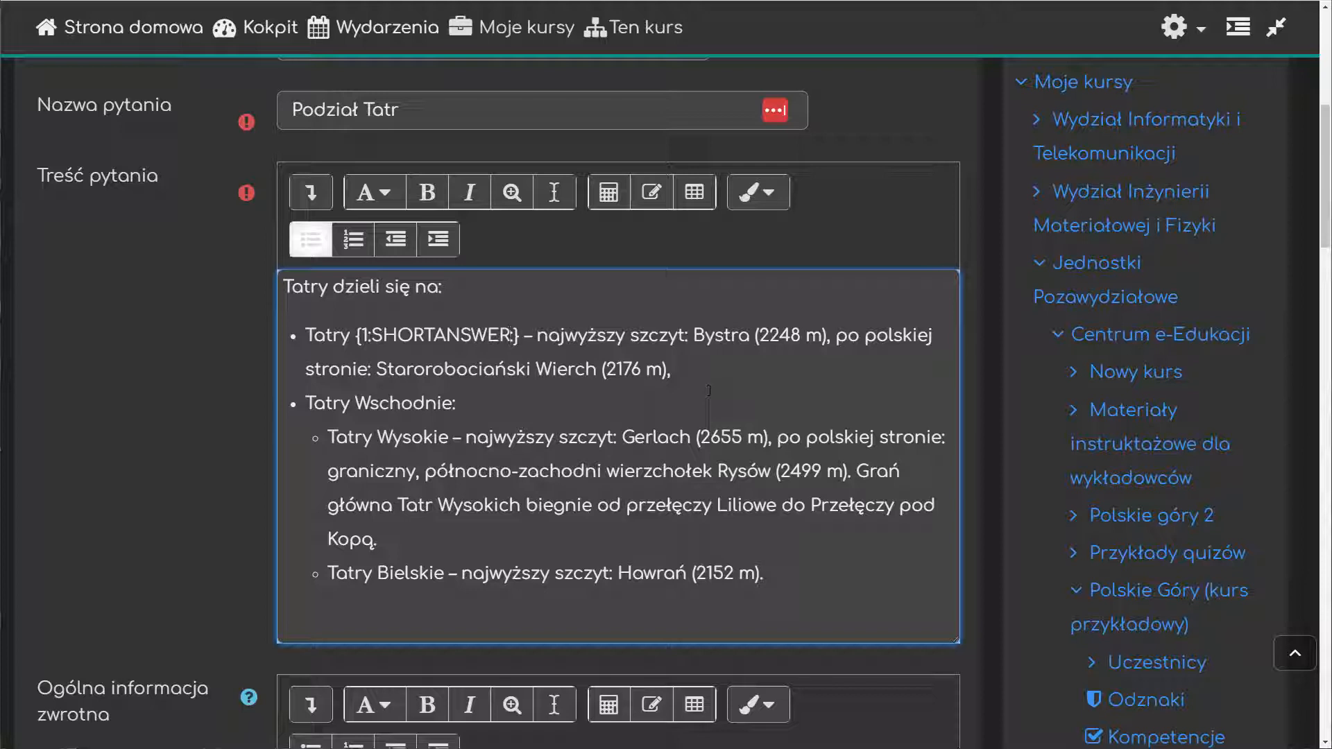
Step: Change the first gap's question type to the short form SA and add the correct answer, giving {1:SA:=Zachodnie}
key("ctrl+shift+Left")
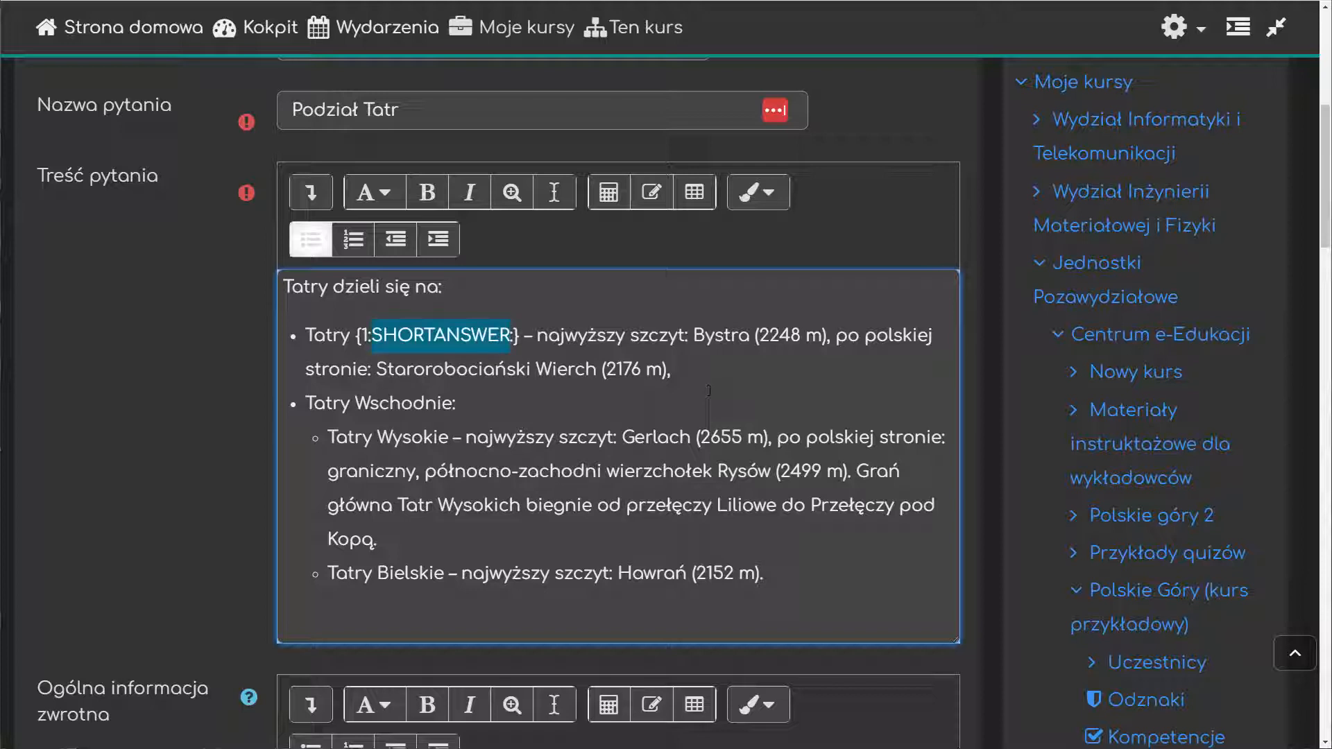
type("SA")
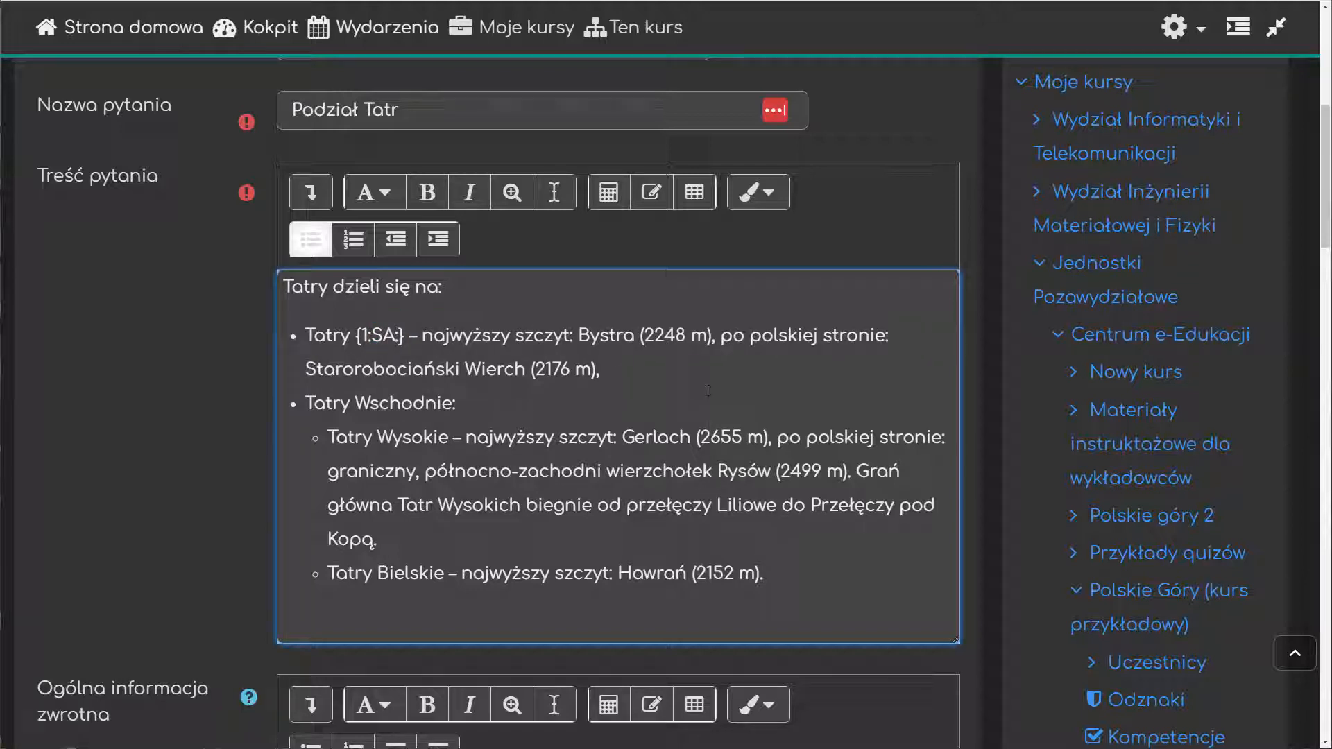
type(":")
type("=")
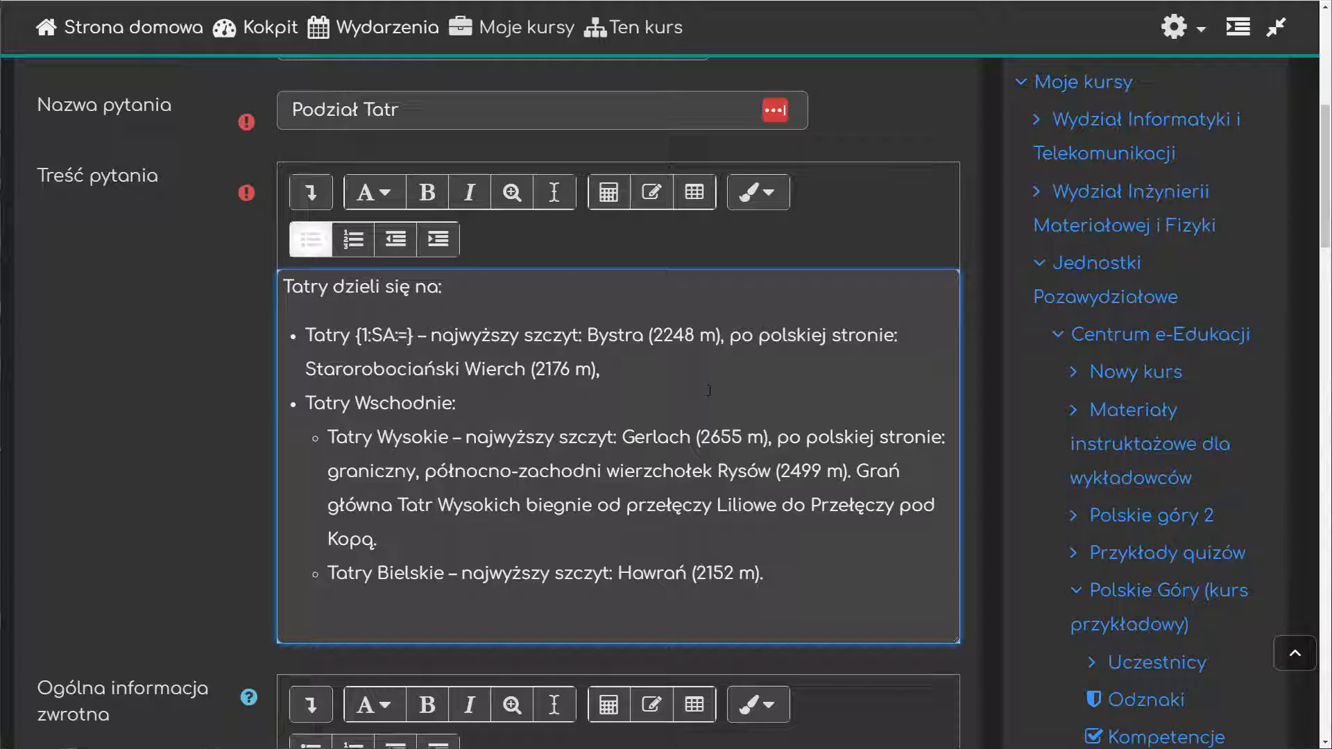
type("Zachod")
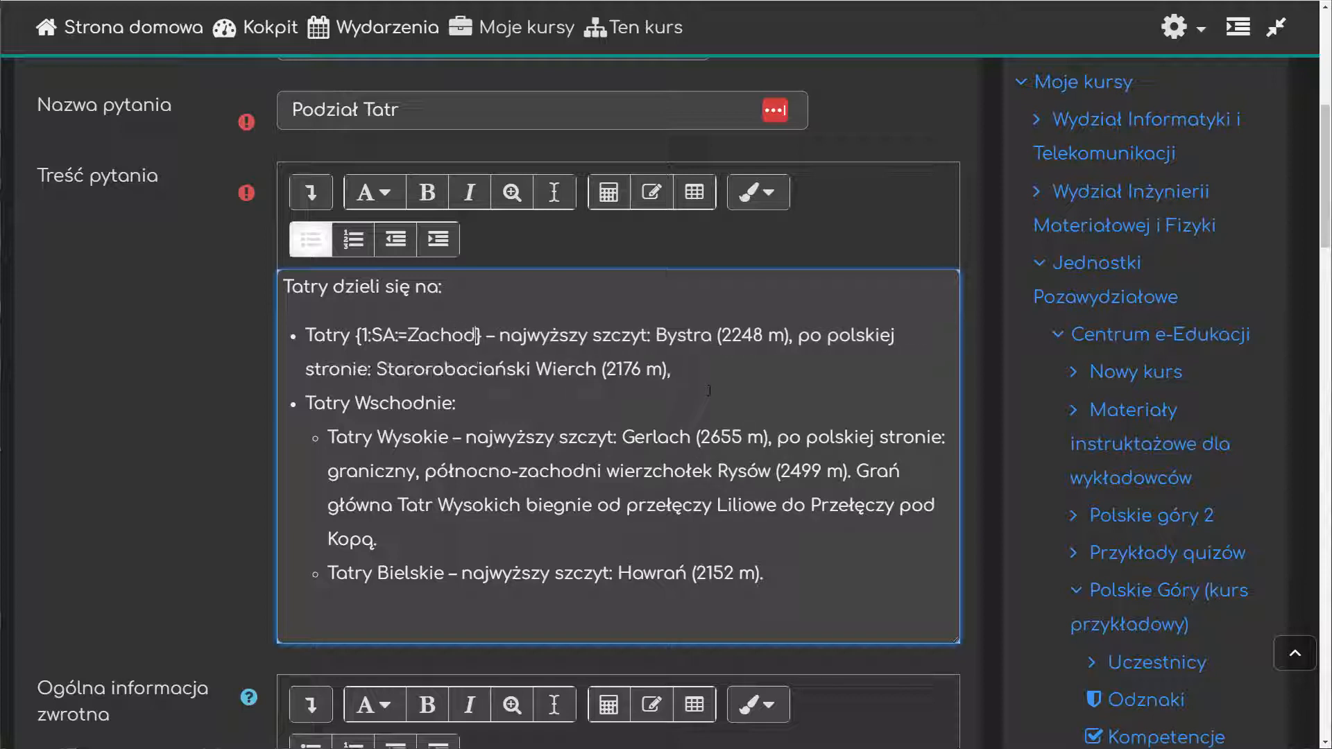
type("nie")
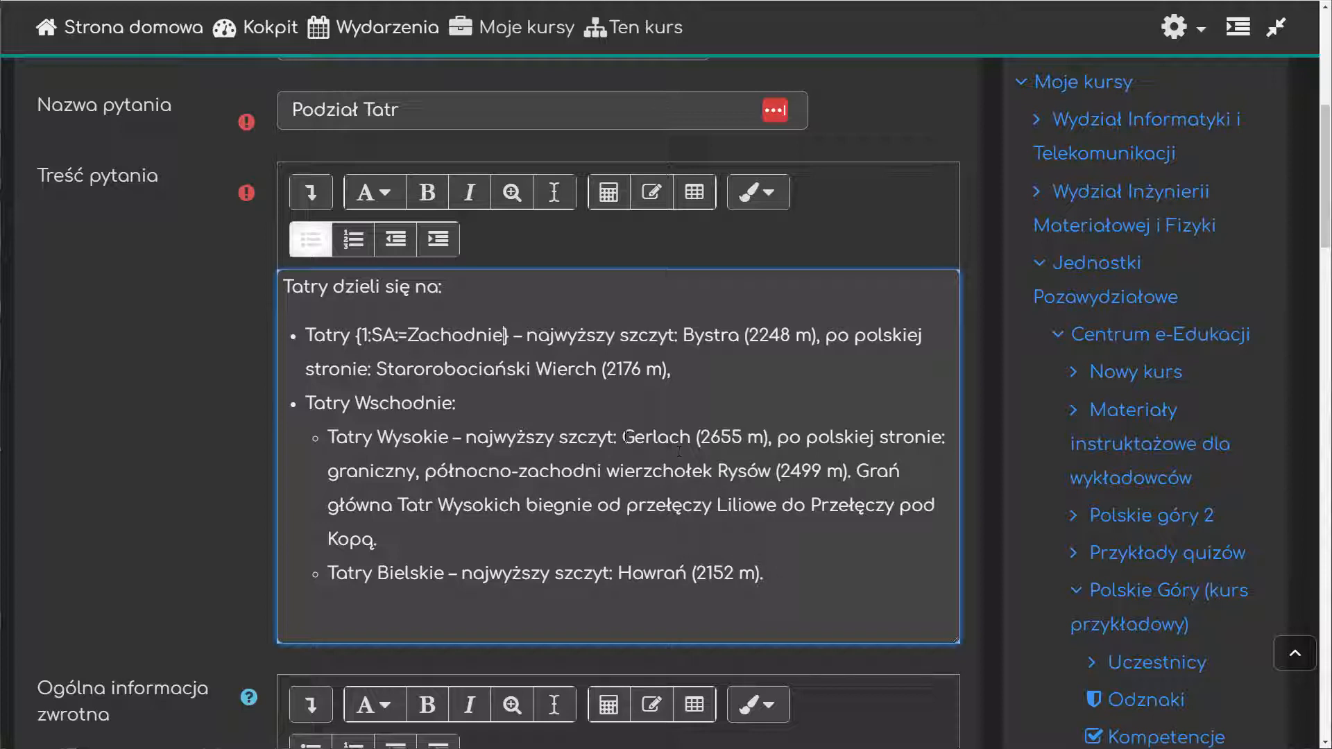
Step: Replace "Gerlach" in the Tatry Wysokie bullet with a multiple-choice gap of weight 1 and type MC, reading {1:MC:}
left_click_drag(623, 437, 690, 439)
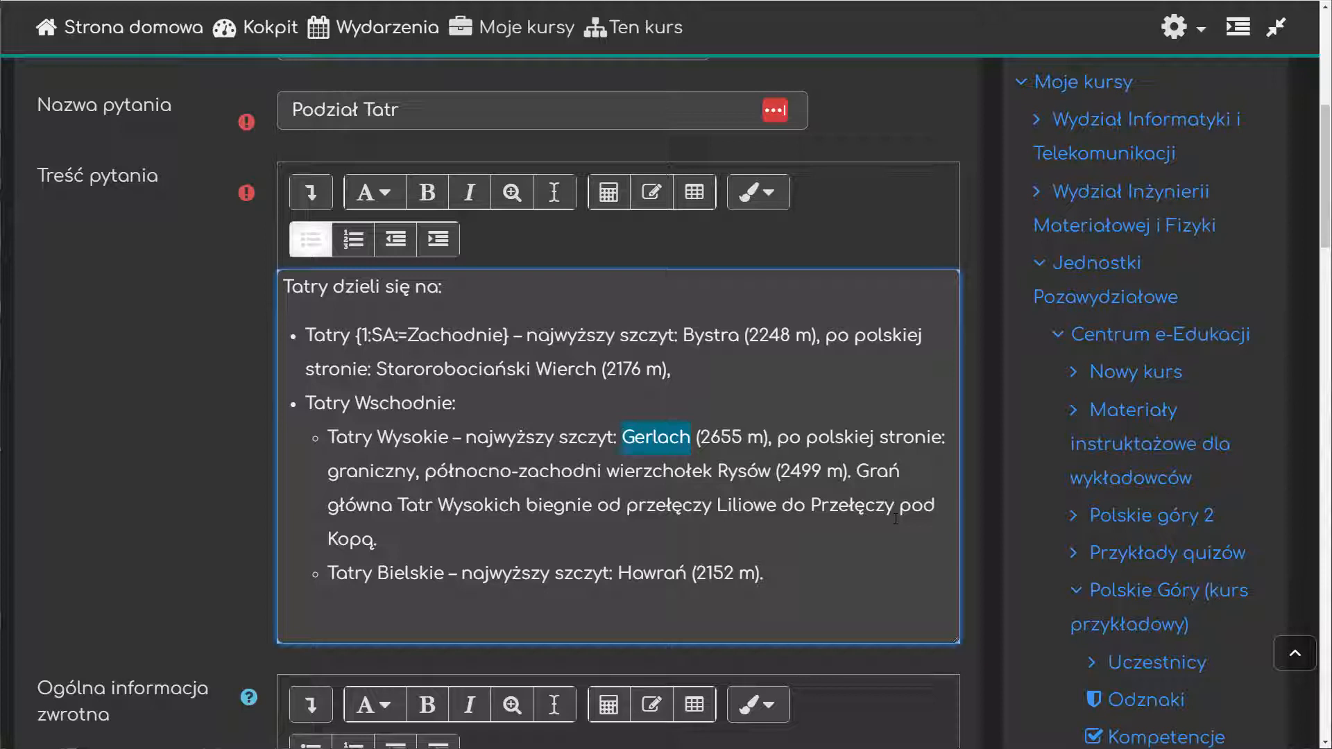
type("{}")
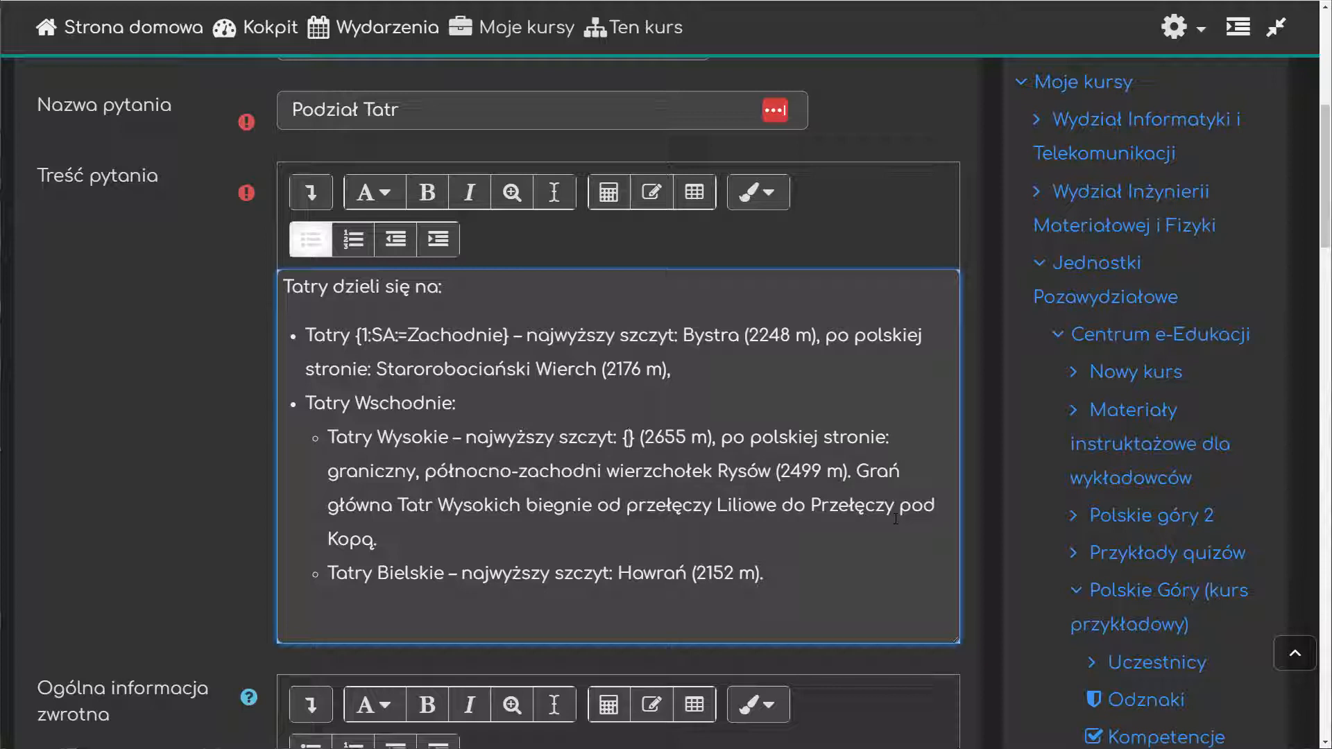
type("1")
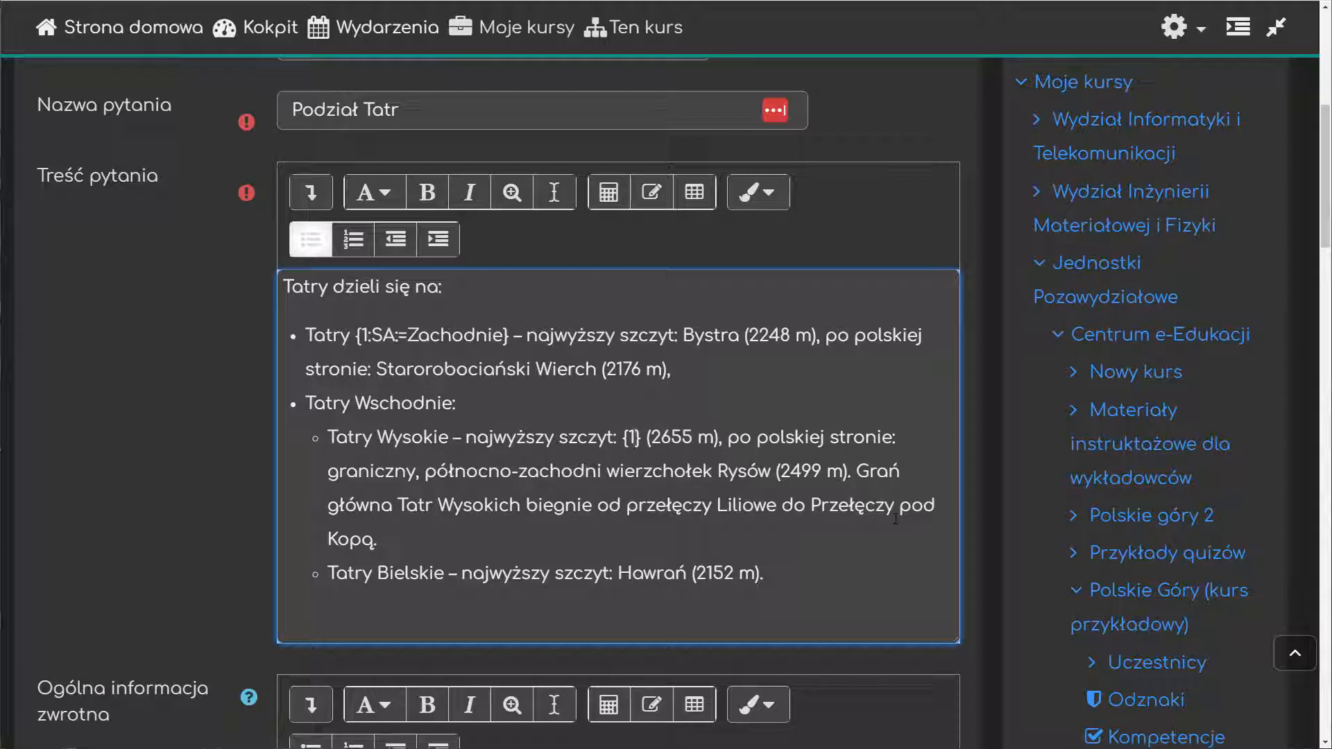
type("::")
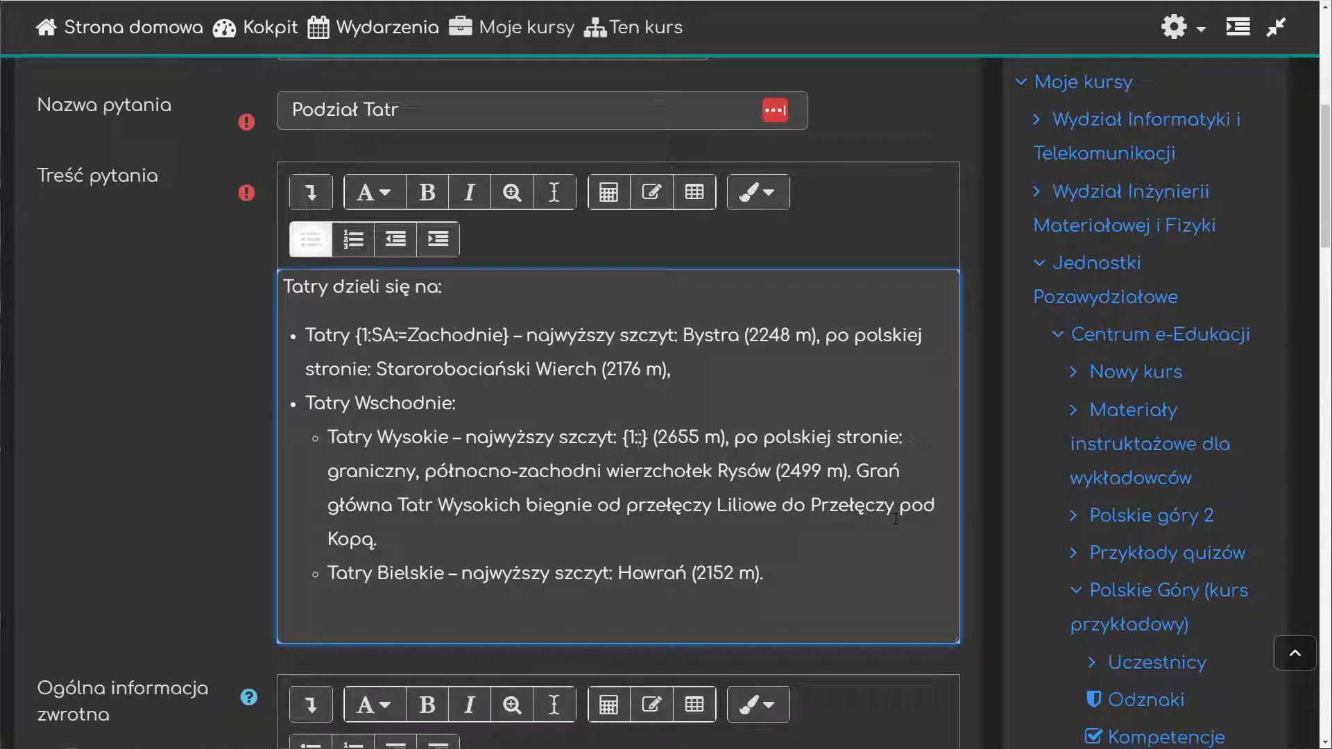
type("MULTICHOICE")
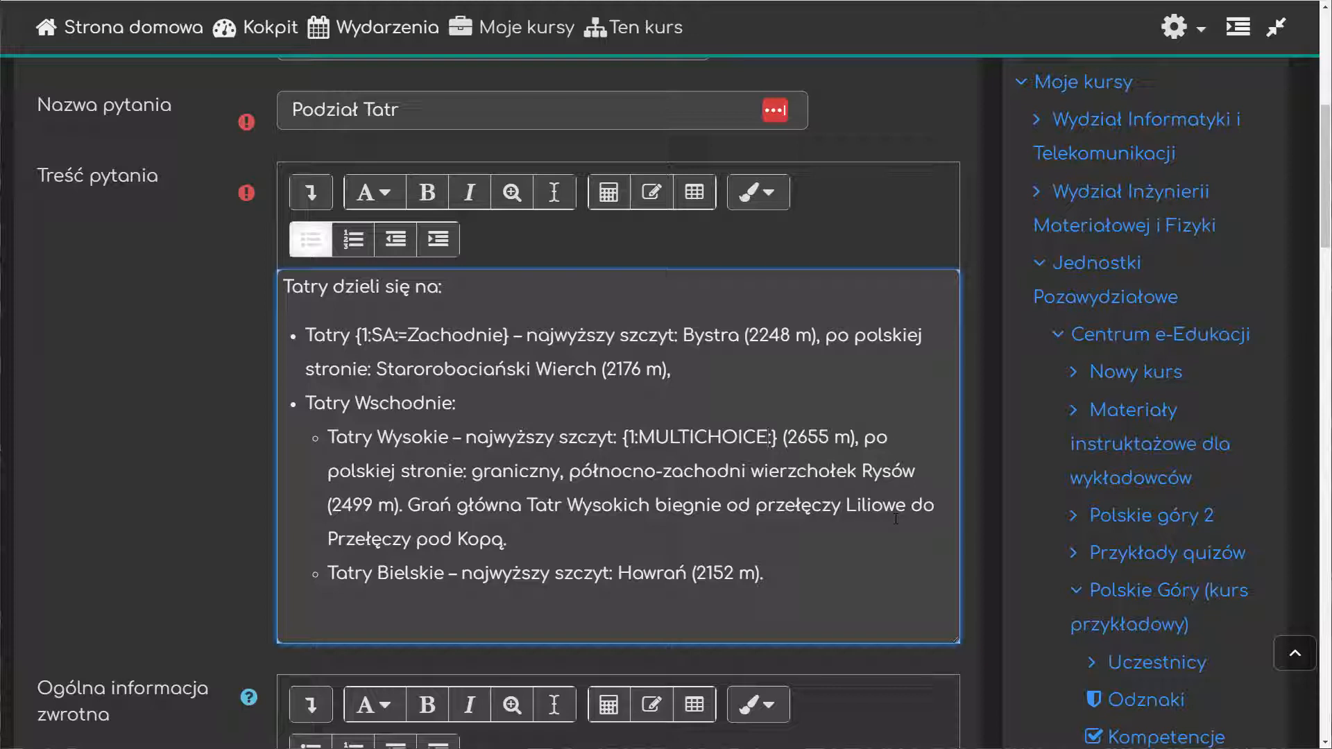
key("ctrl+shift+Left")
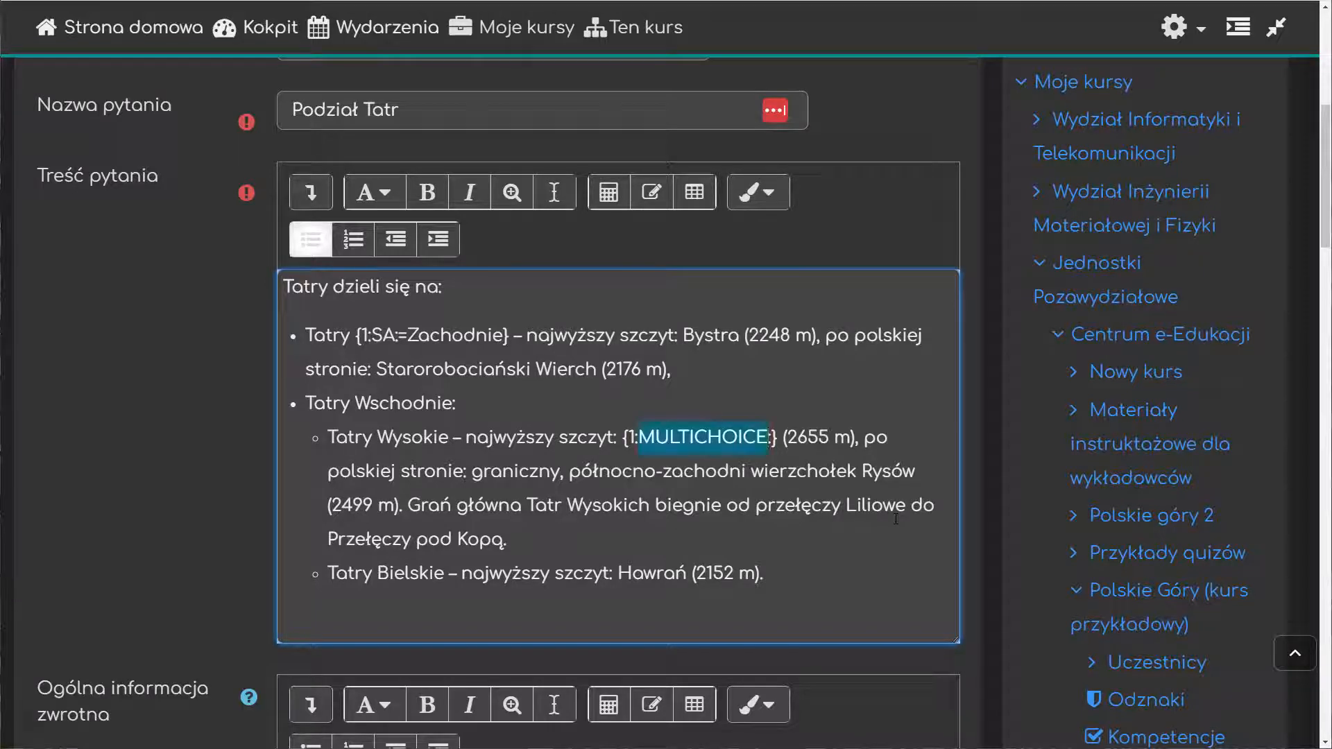
type("MC")
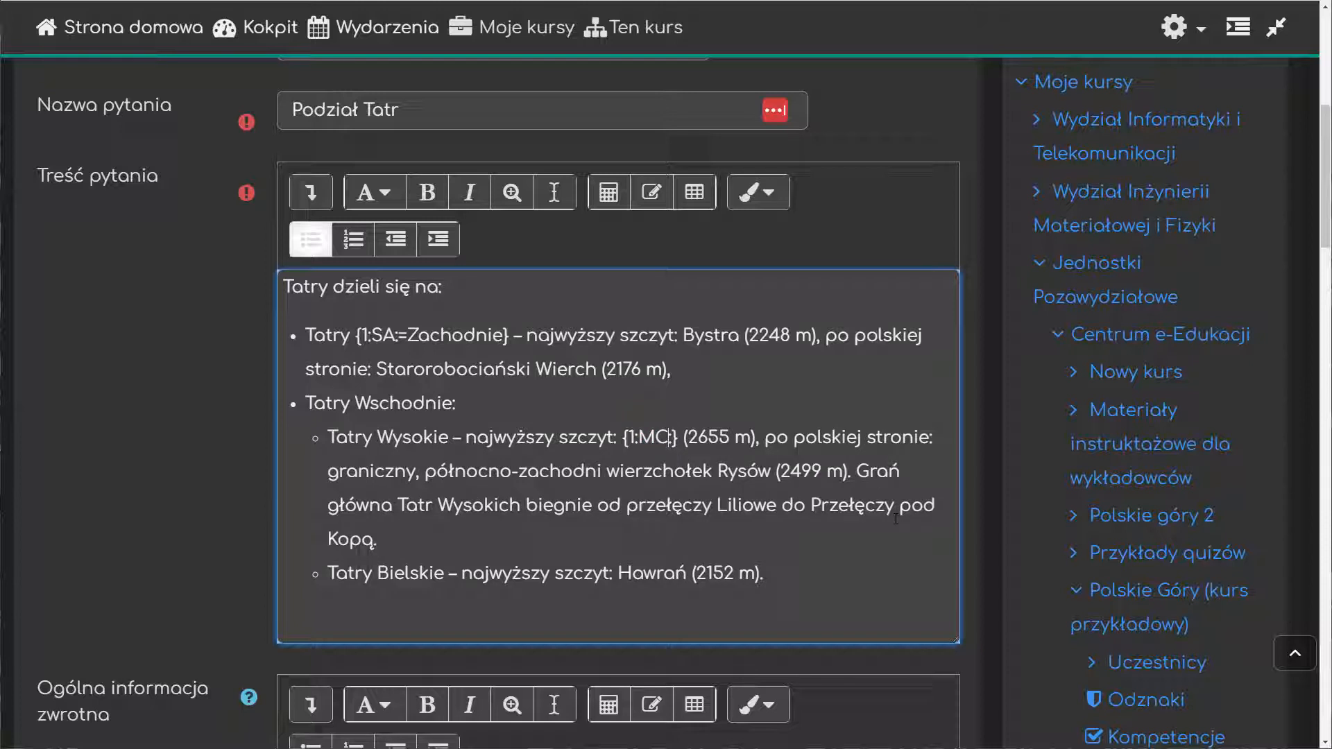
type(":")
Step: Enter the tilde-separated options Rysy, Giewont, Gerlach and Świnica in the MC gap, marking Gerlach as correct with an equals sign
type("Rysy")
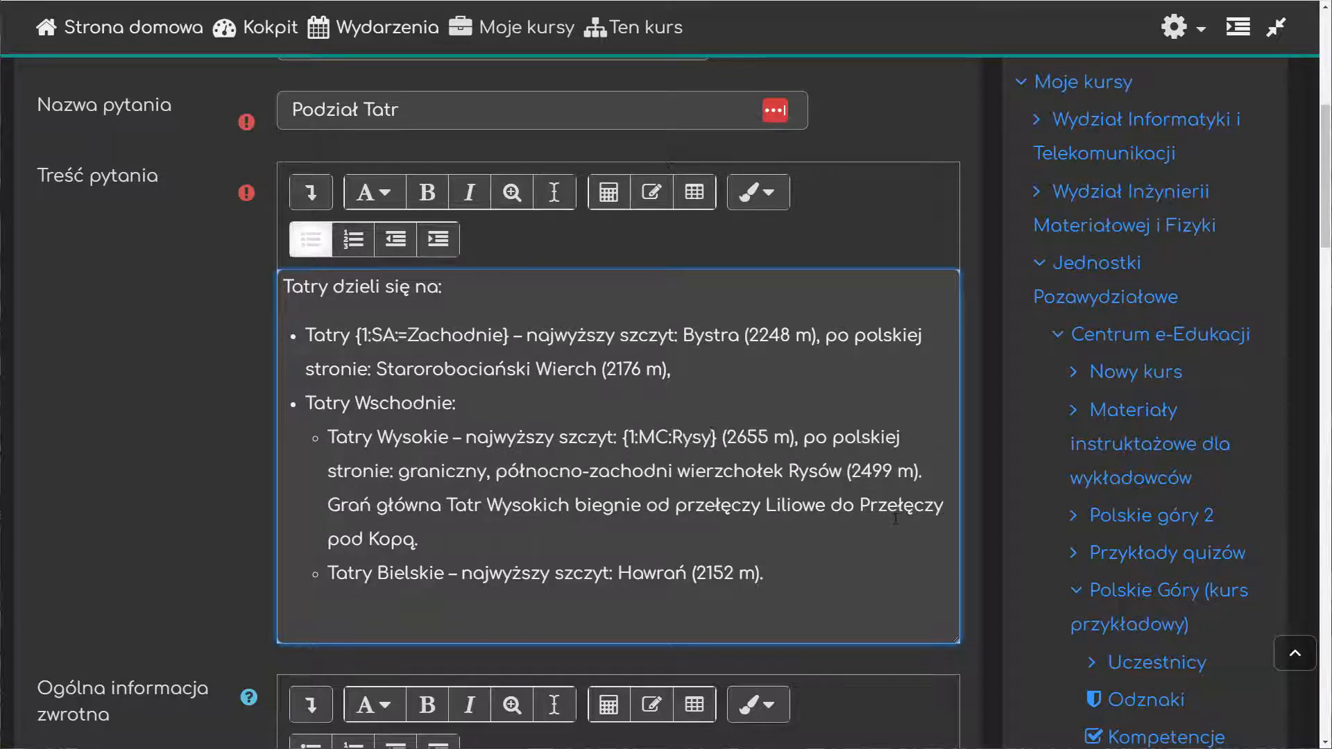
type("~")
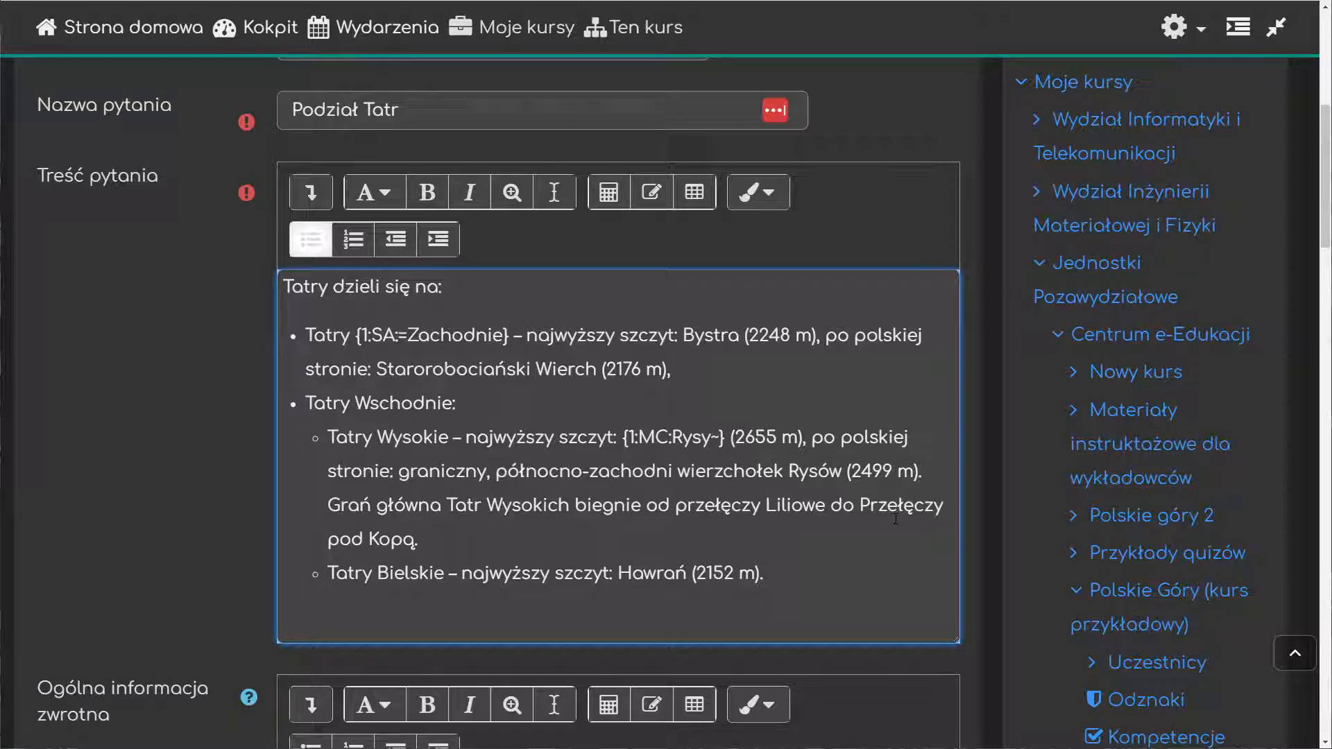
type("Giewo")
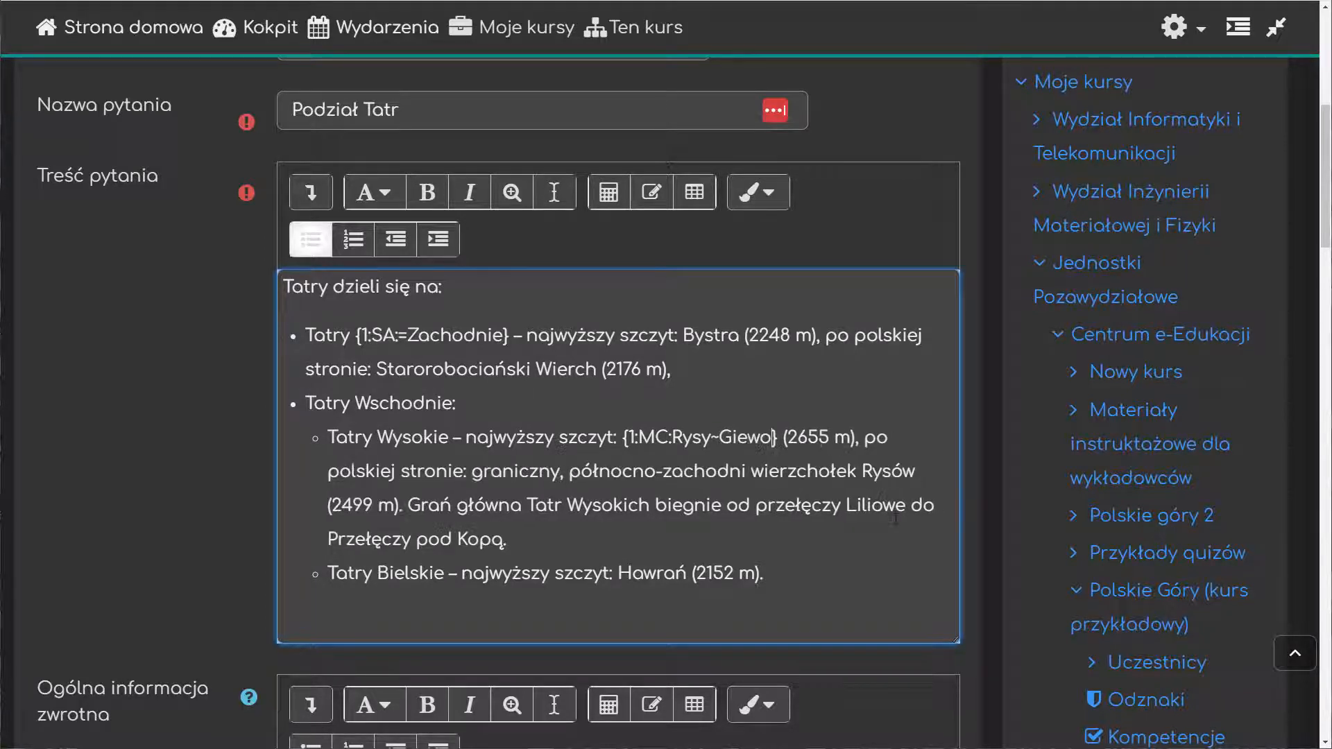
type("nt")
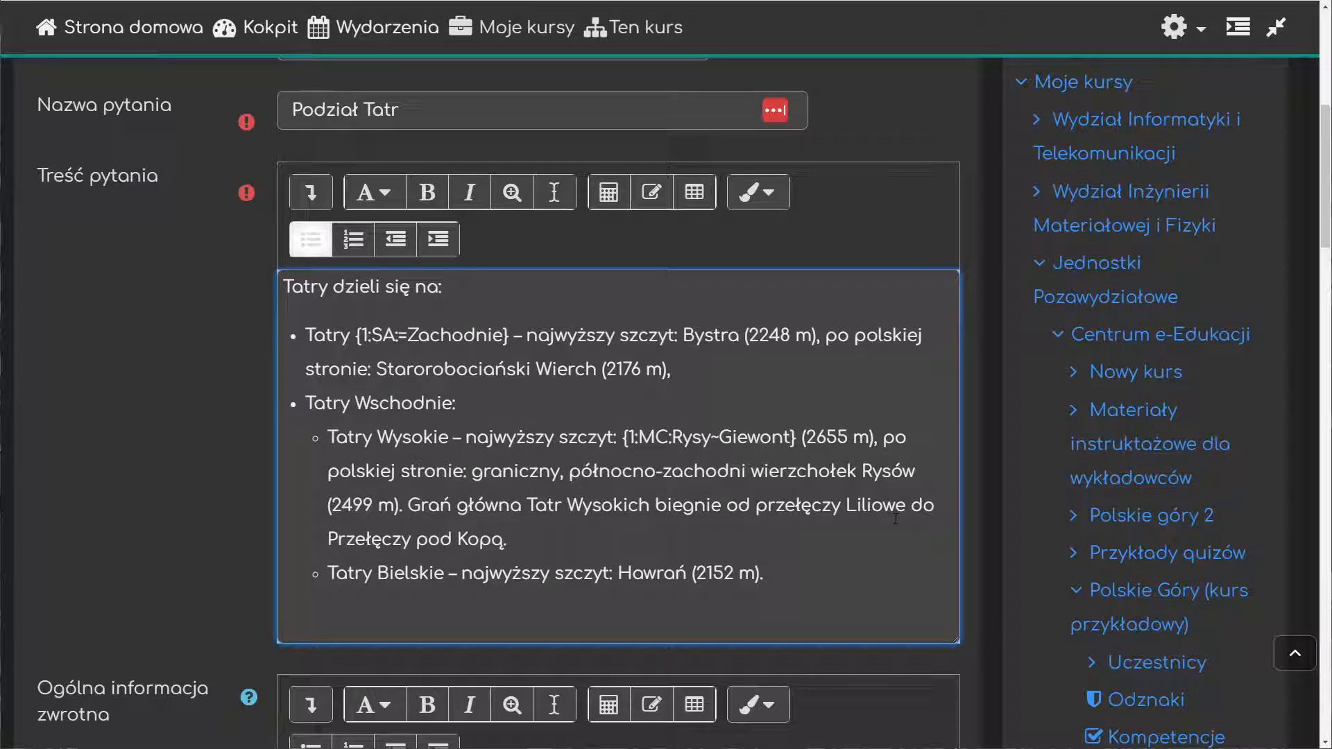
type("~Gerlach")
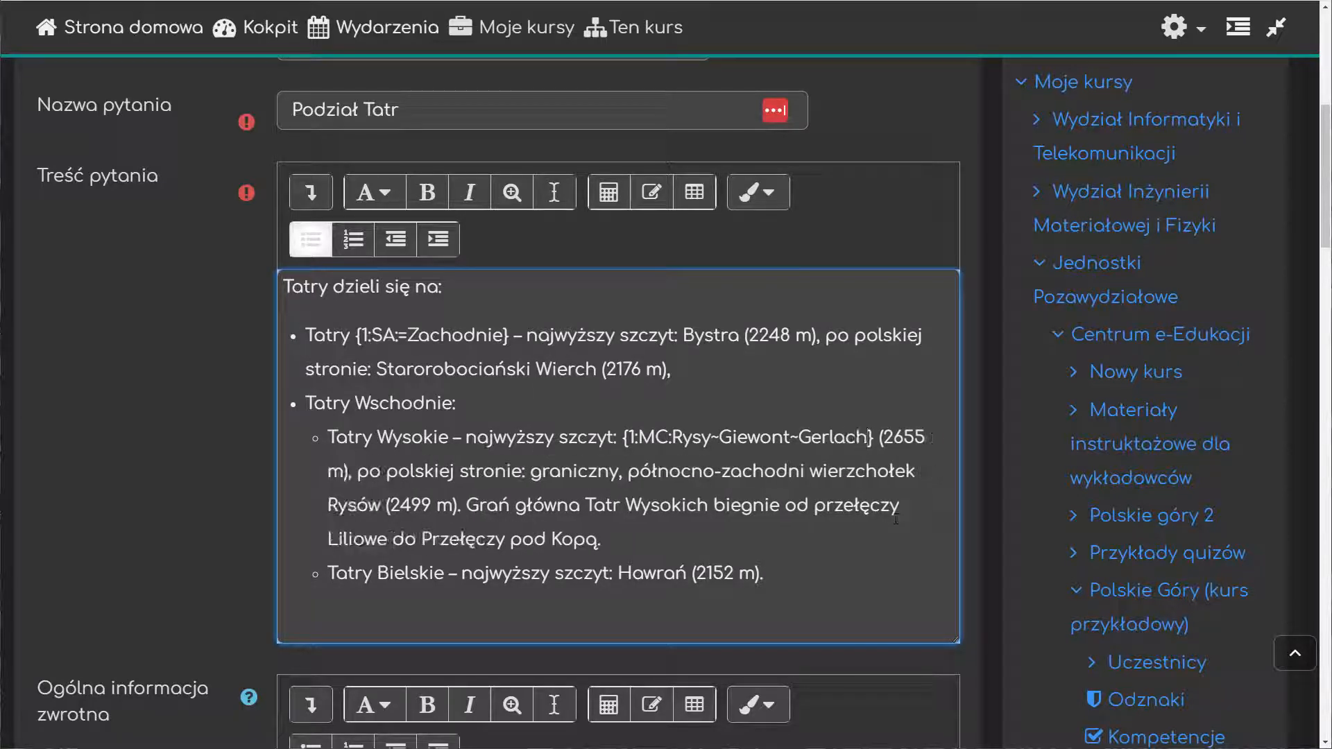
type("~Świnica")
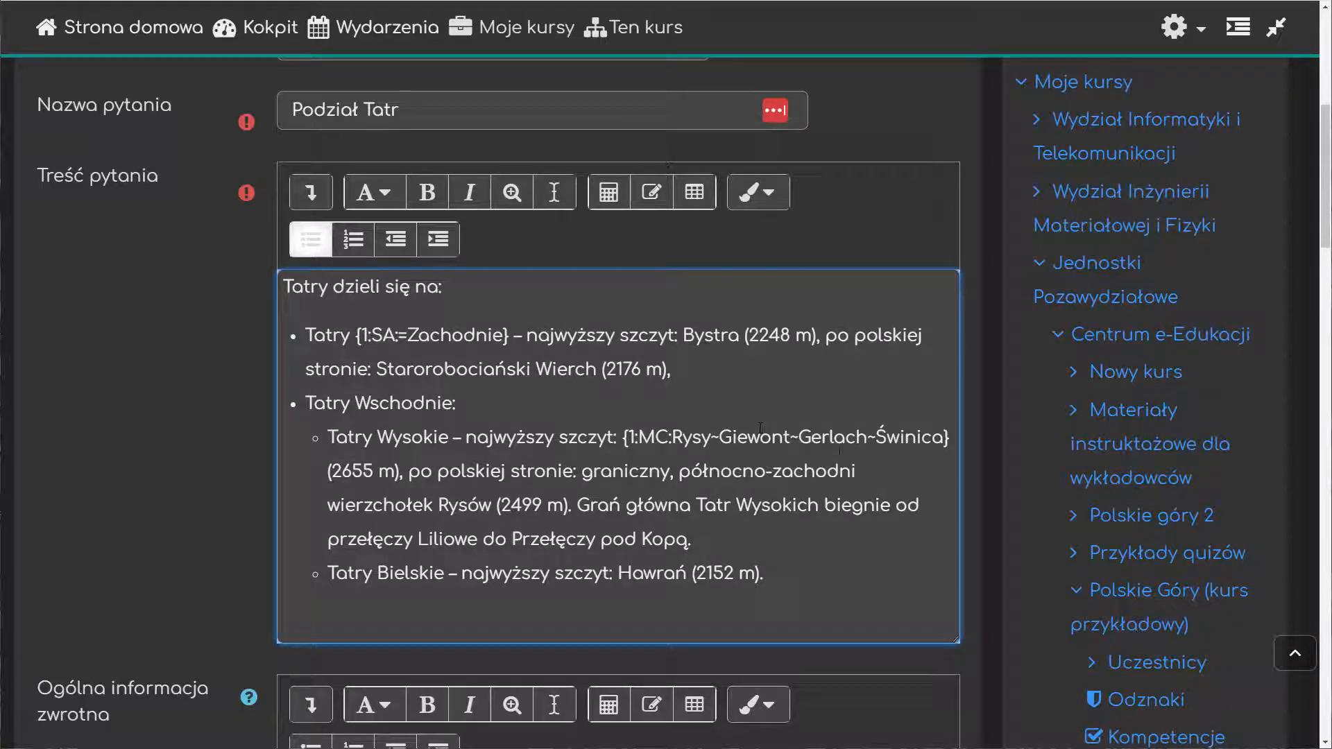
left_click(799, 437)
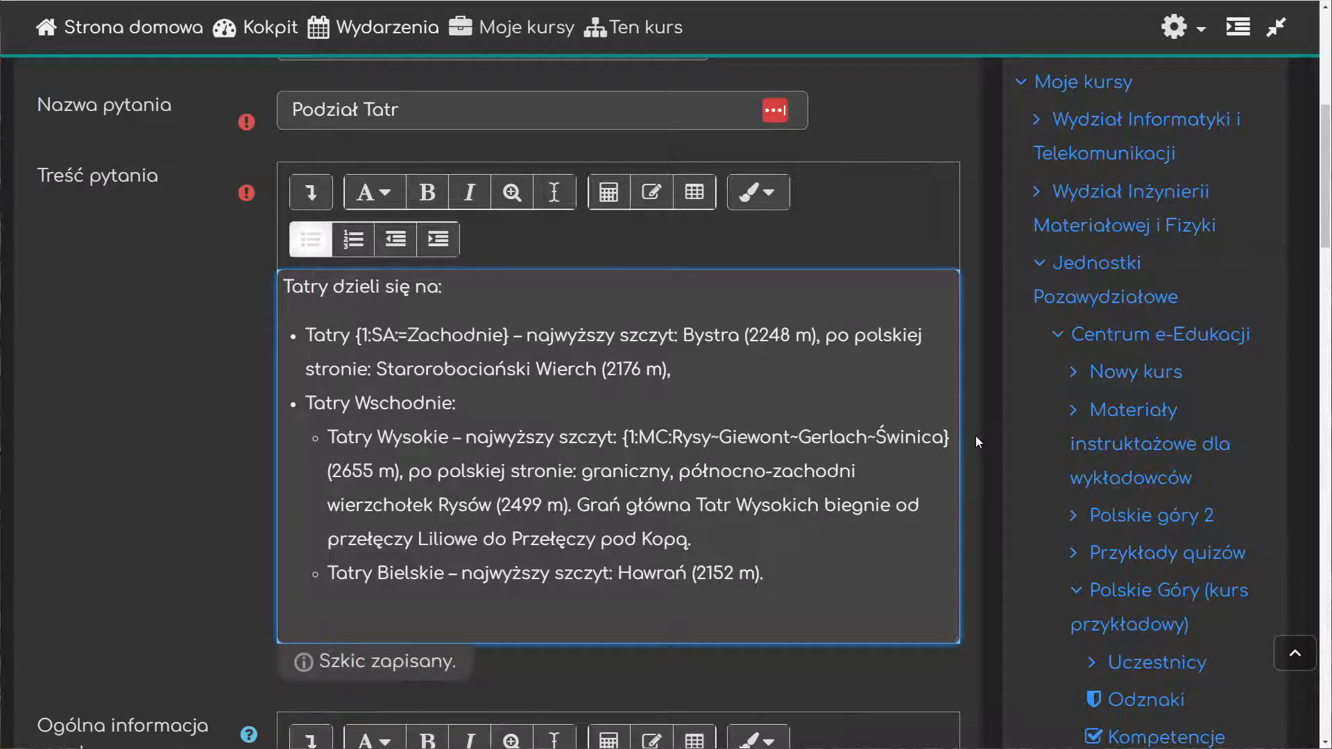
type("=")
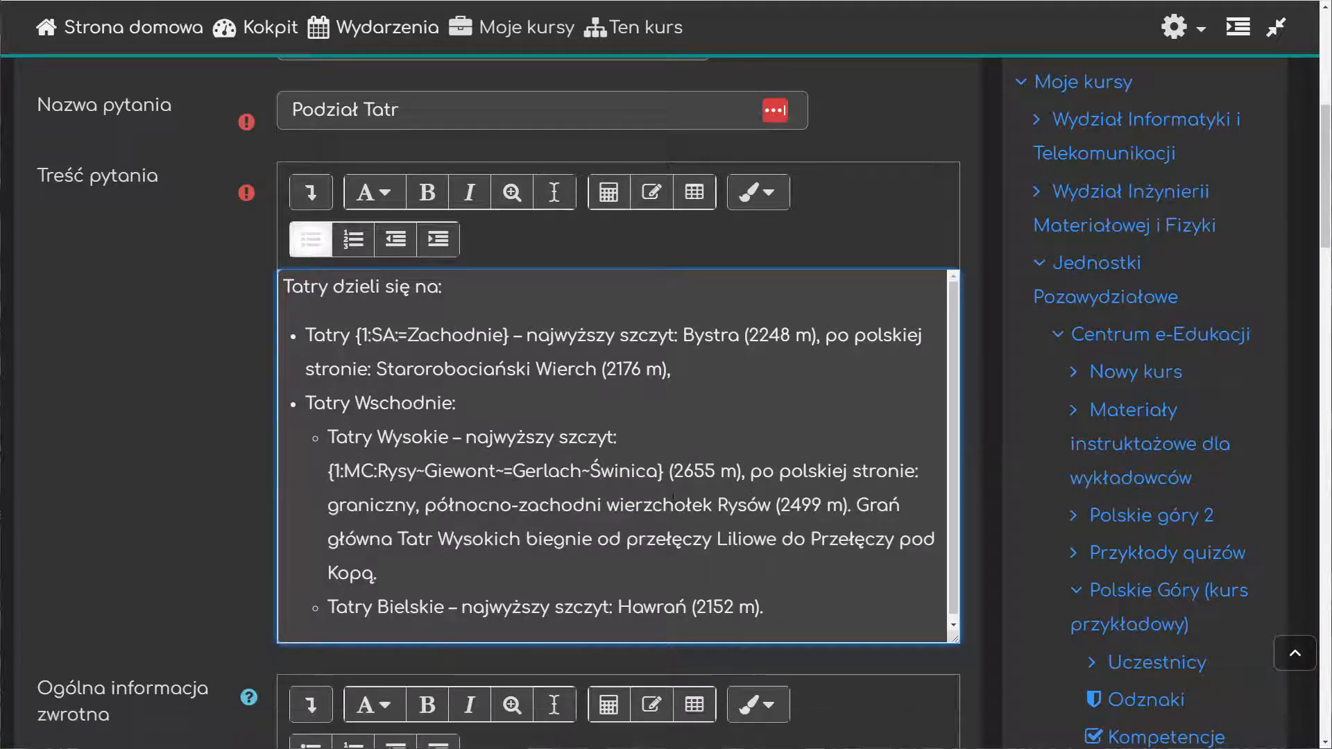
Step: Try marking Gerlach as correct with %100% in place of the equals sign, and restore the equals sign
left_click_drag(500, 471, 581, 472)
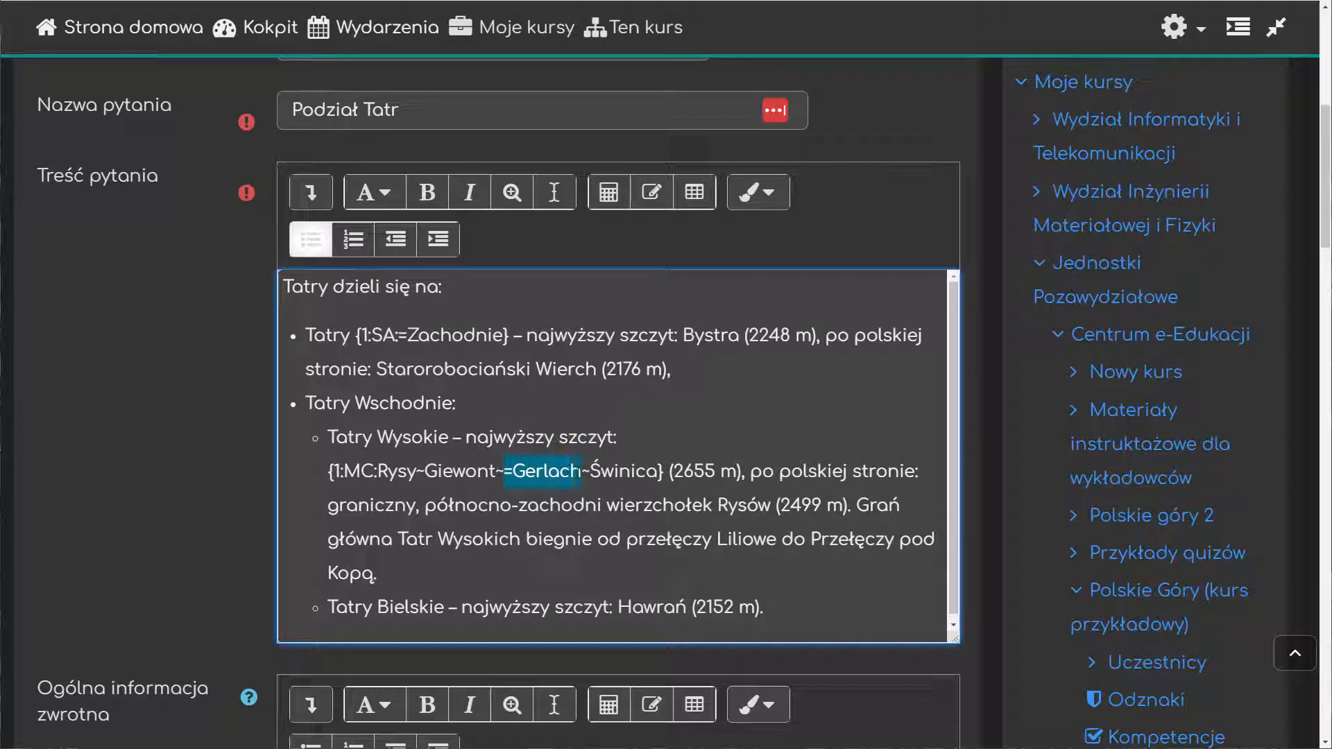
left_click(511, 472)
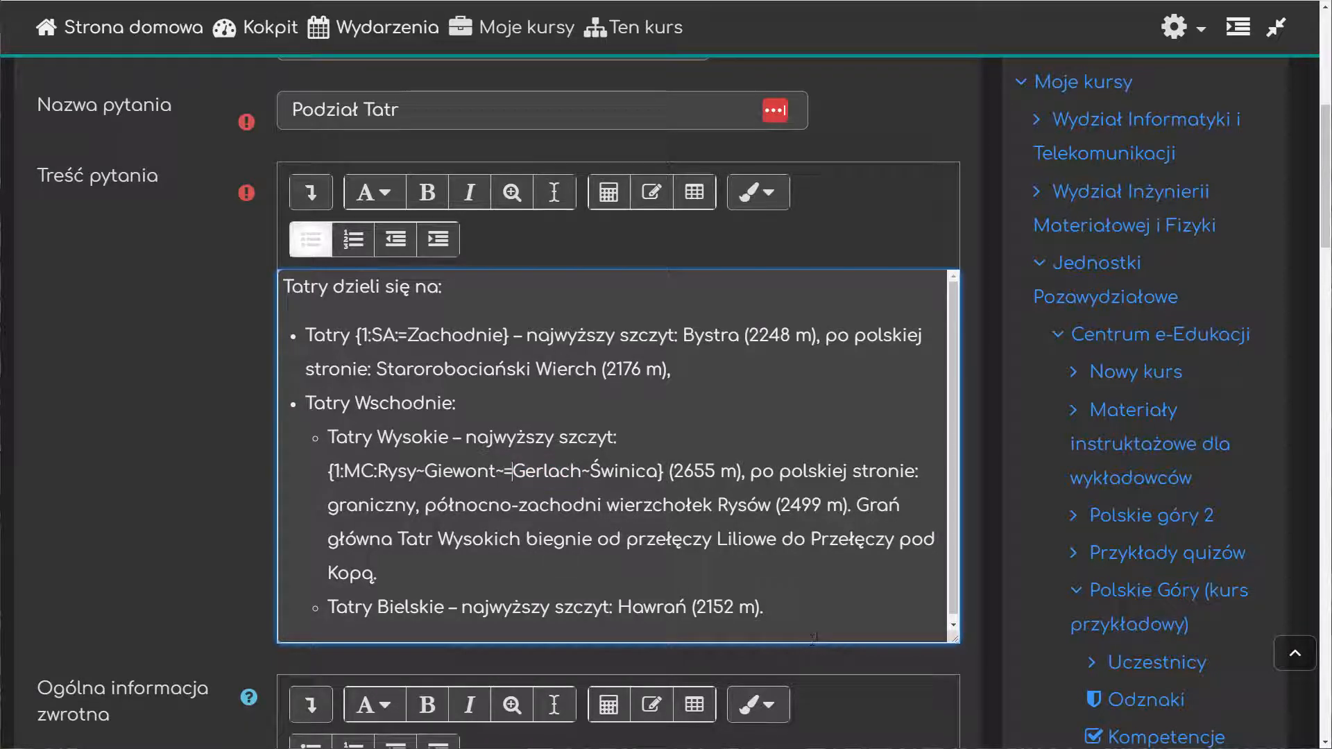
key("BackSpace")
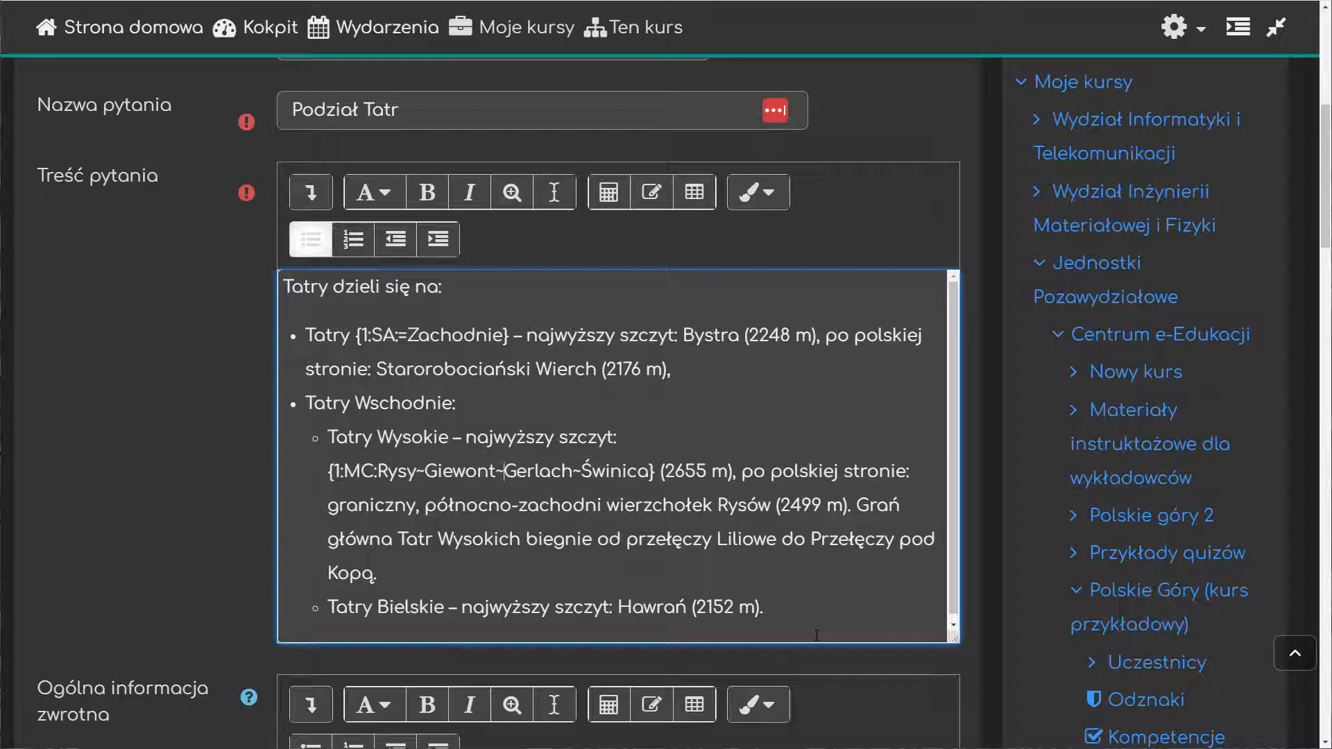
type("%")
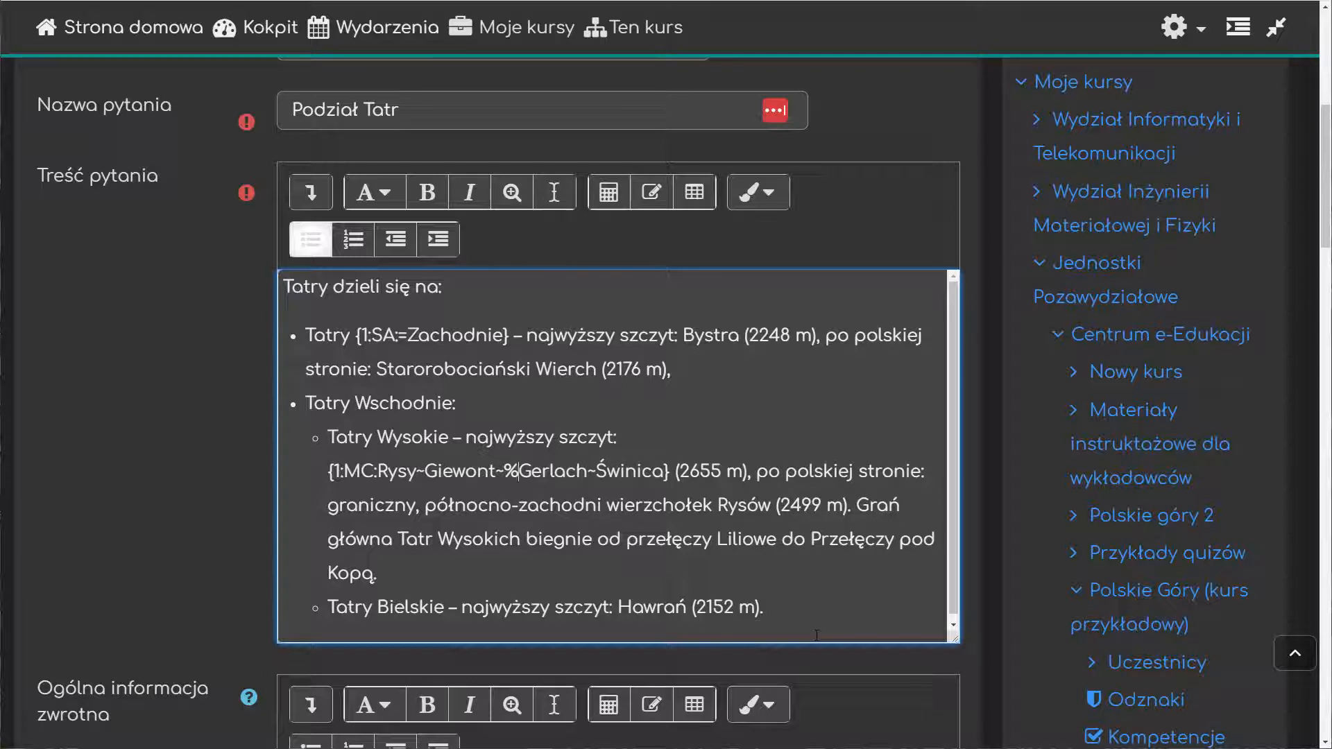
type("100")
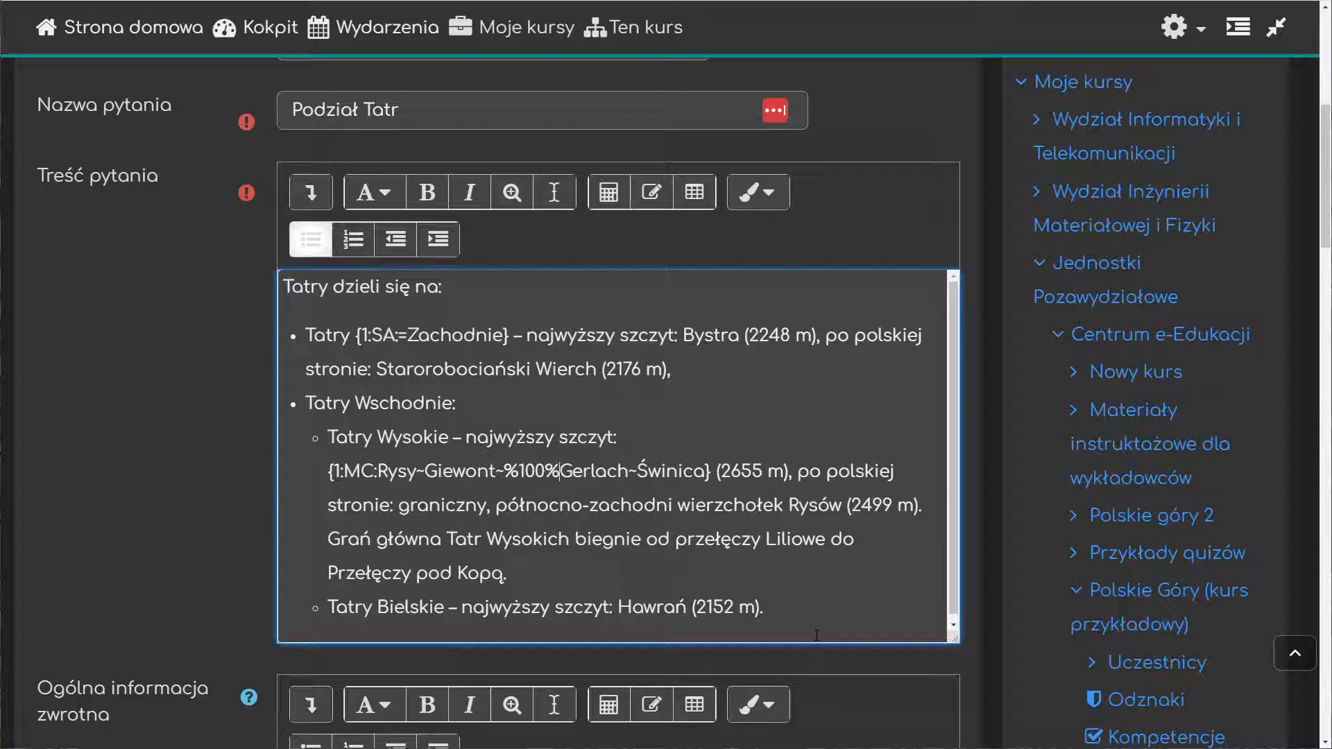
type("%")
key("BackSpace")
key("BackSpace")
key("BackSpace")
key("BackSpace")
key("BackSpace")
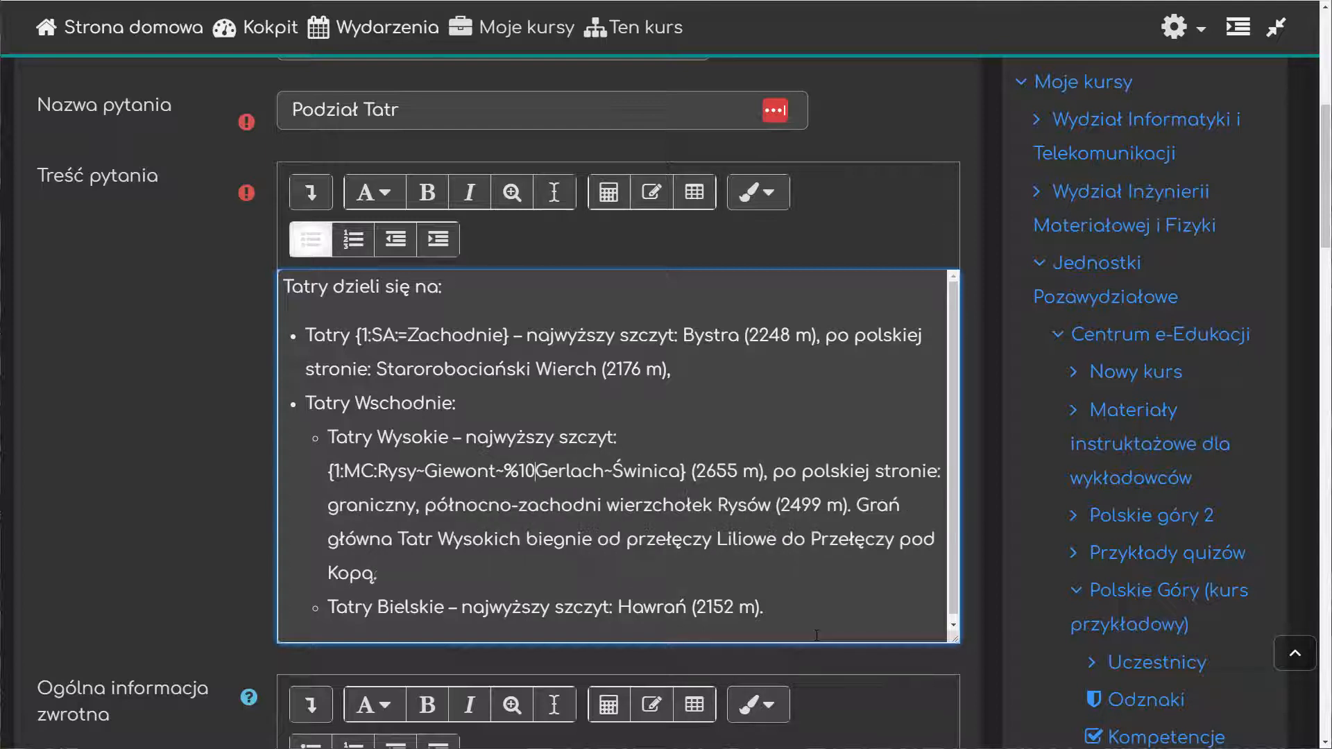
type("=")
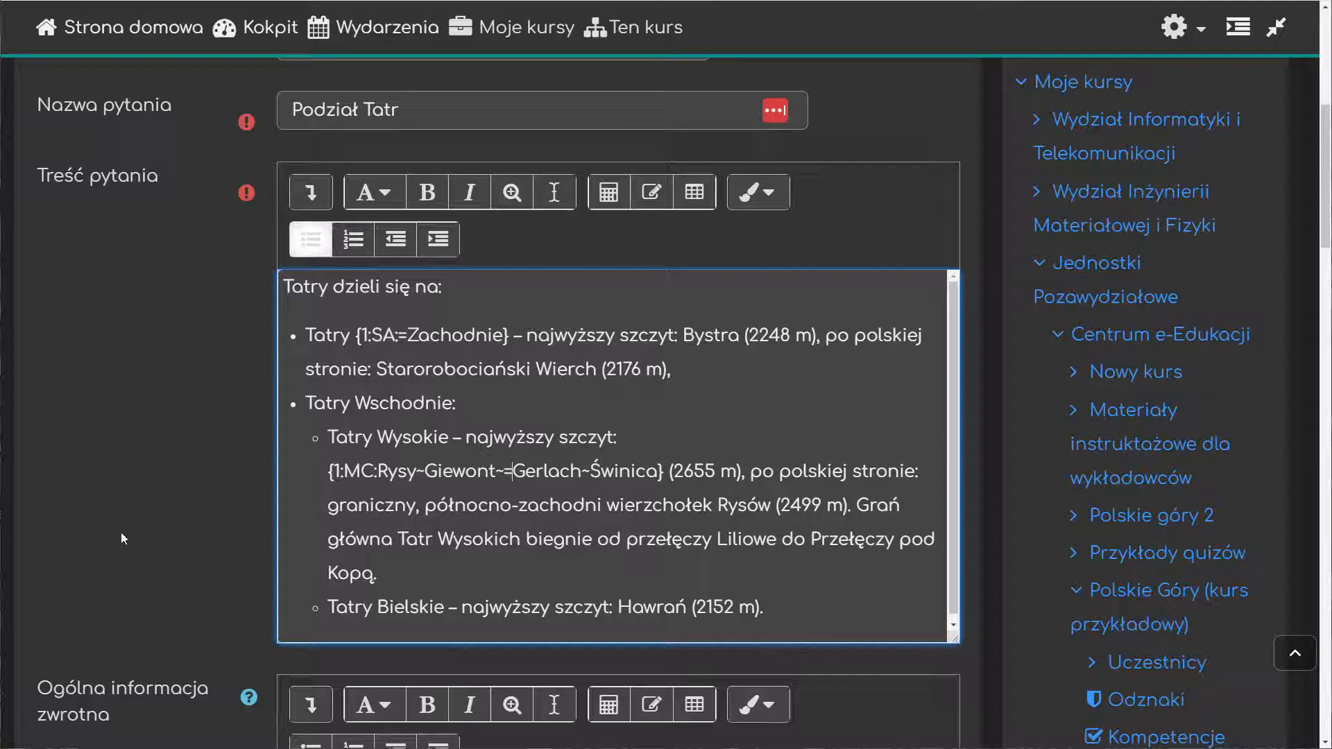
Step: Reset the page zoom to its default and save the "Podział Tatr" question to the quiz
scroll(140, 520, "down", 5)
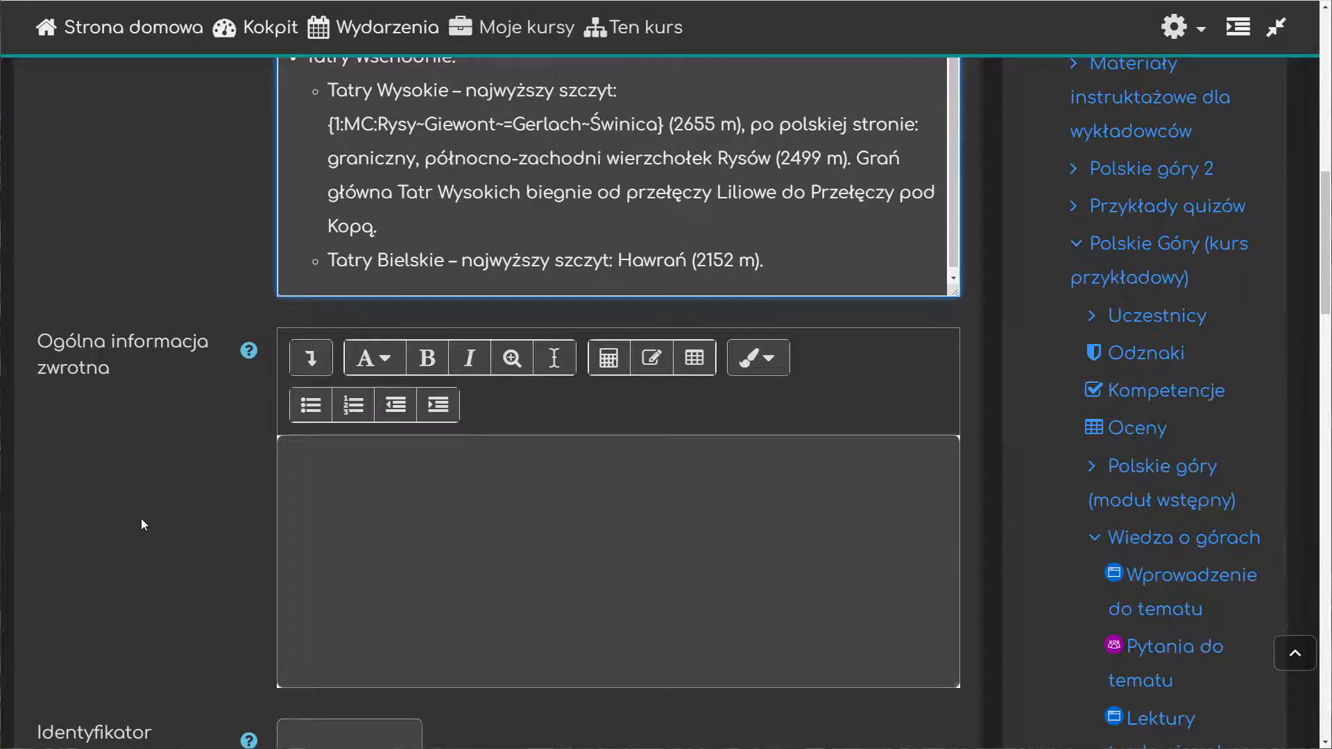
key("ctrl+0")
scroll(469, 543, "up", 7)
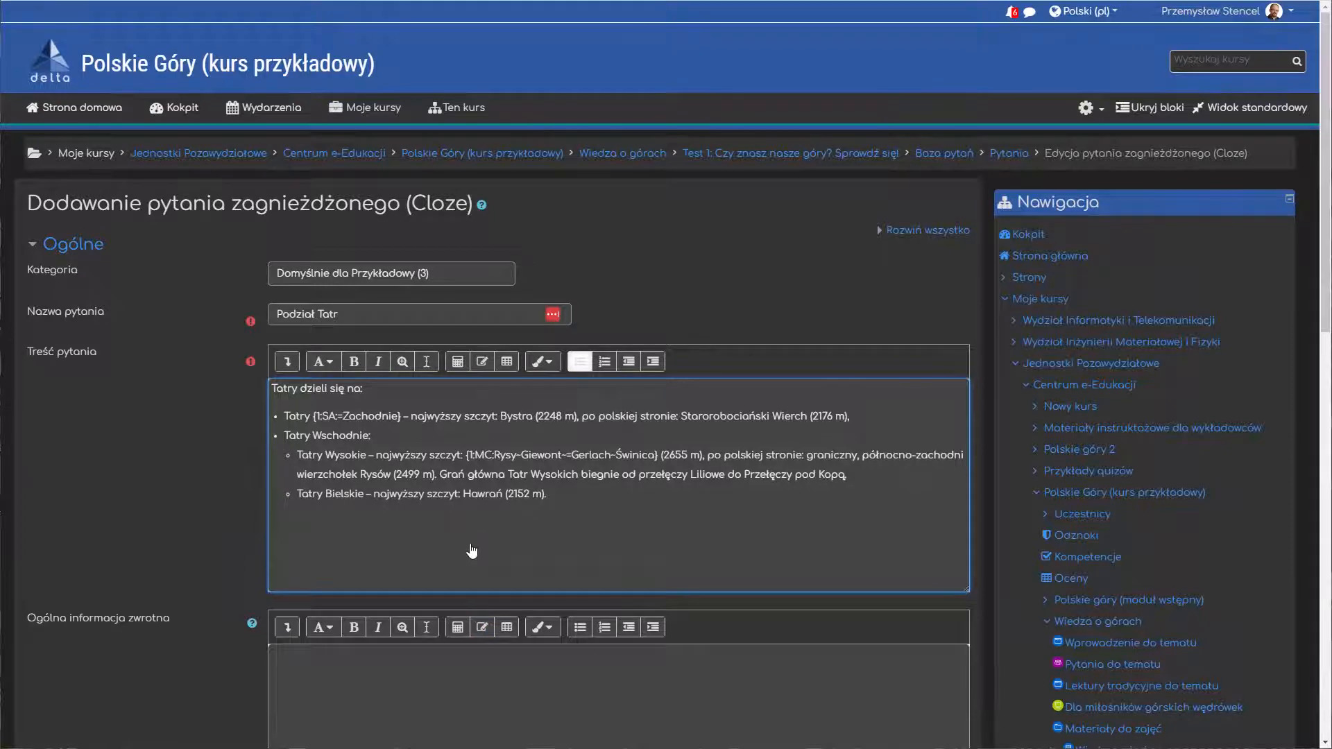
scroll(231, 567, "down", 1)
scroll(227, 560, "down", 6)
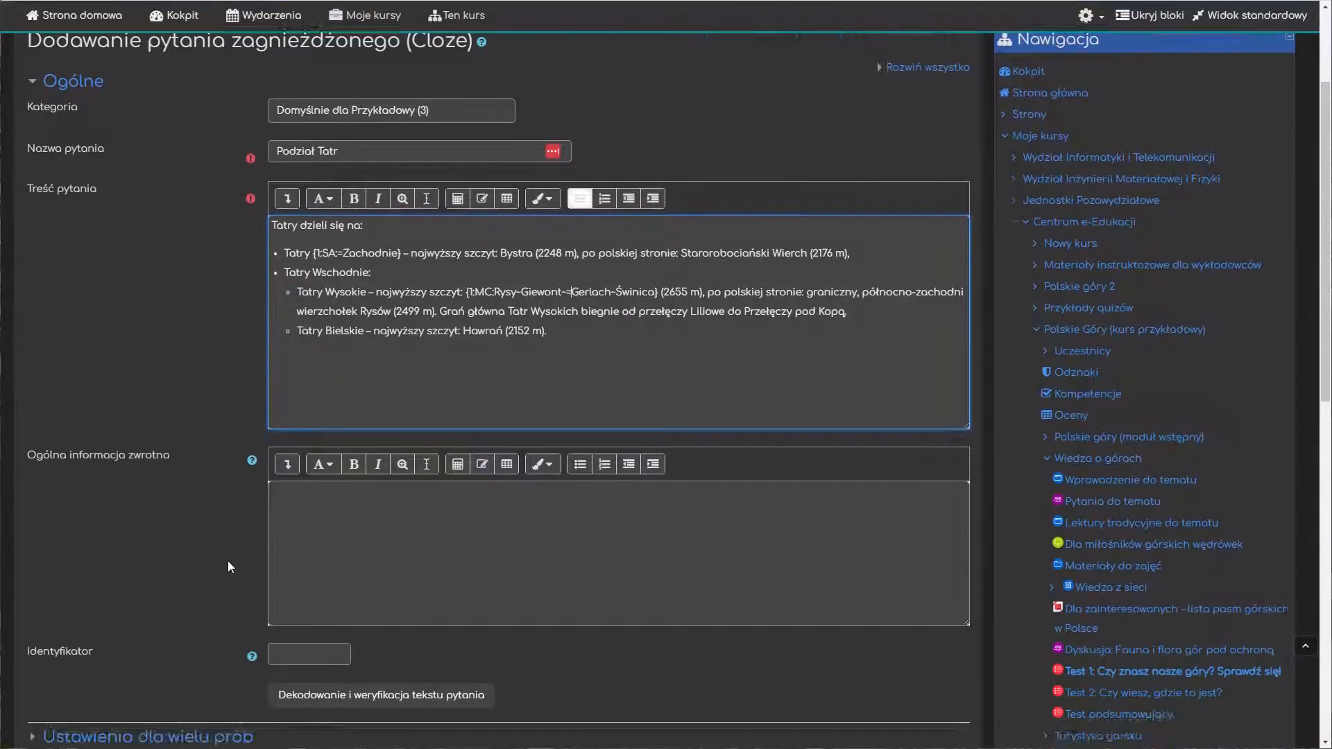
left_click(341, 531)
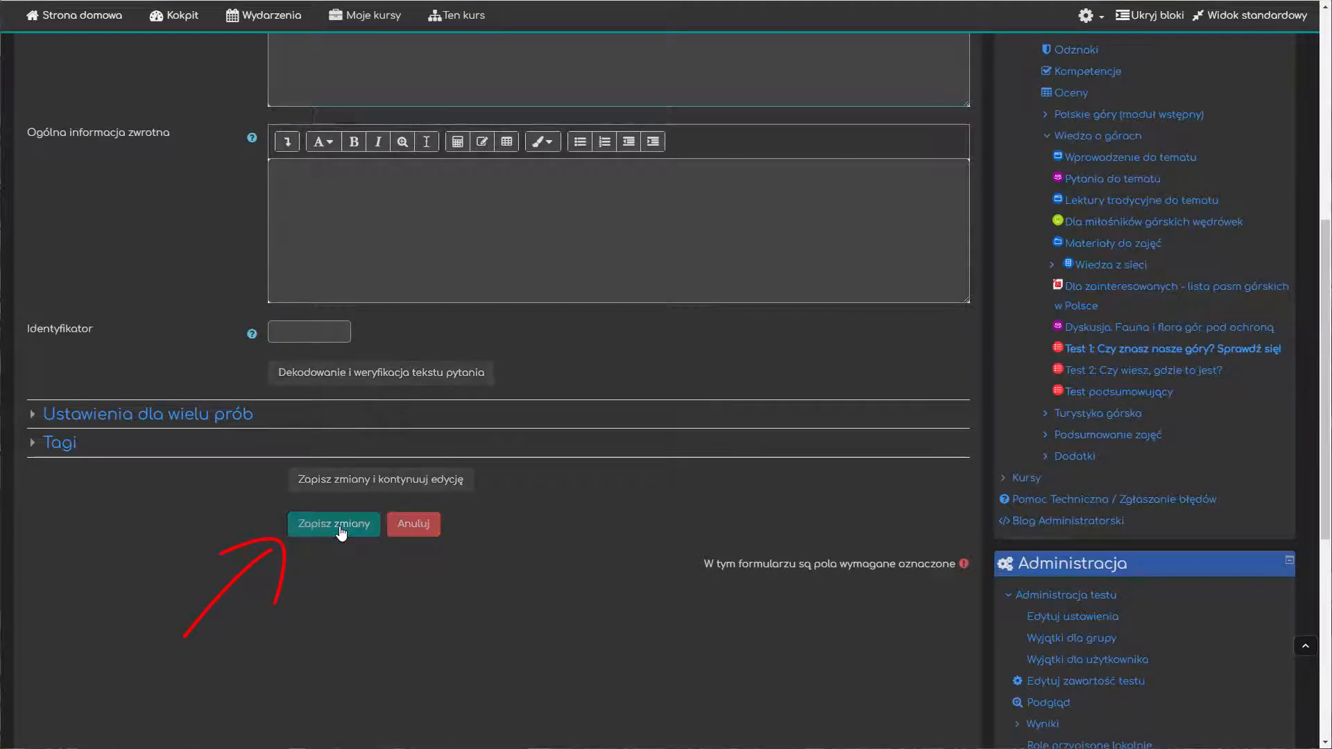
Step: Preview the "Podział Tatr" question, examine its short-answer gap and its drop-down of peak names, and close the preview
scroll(635, 430, "down", 2)
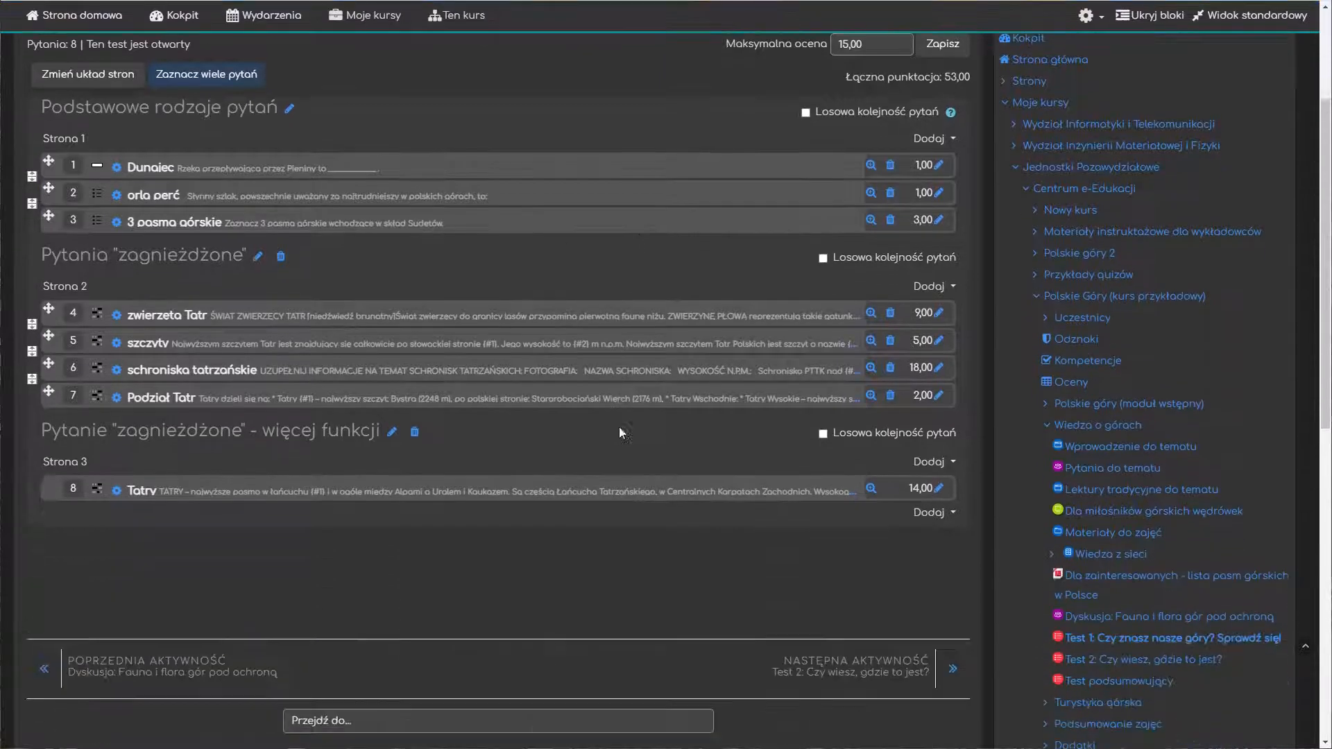
left_click(871, 385)
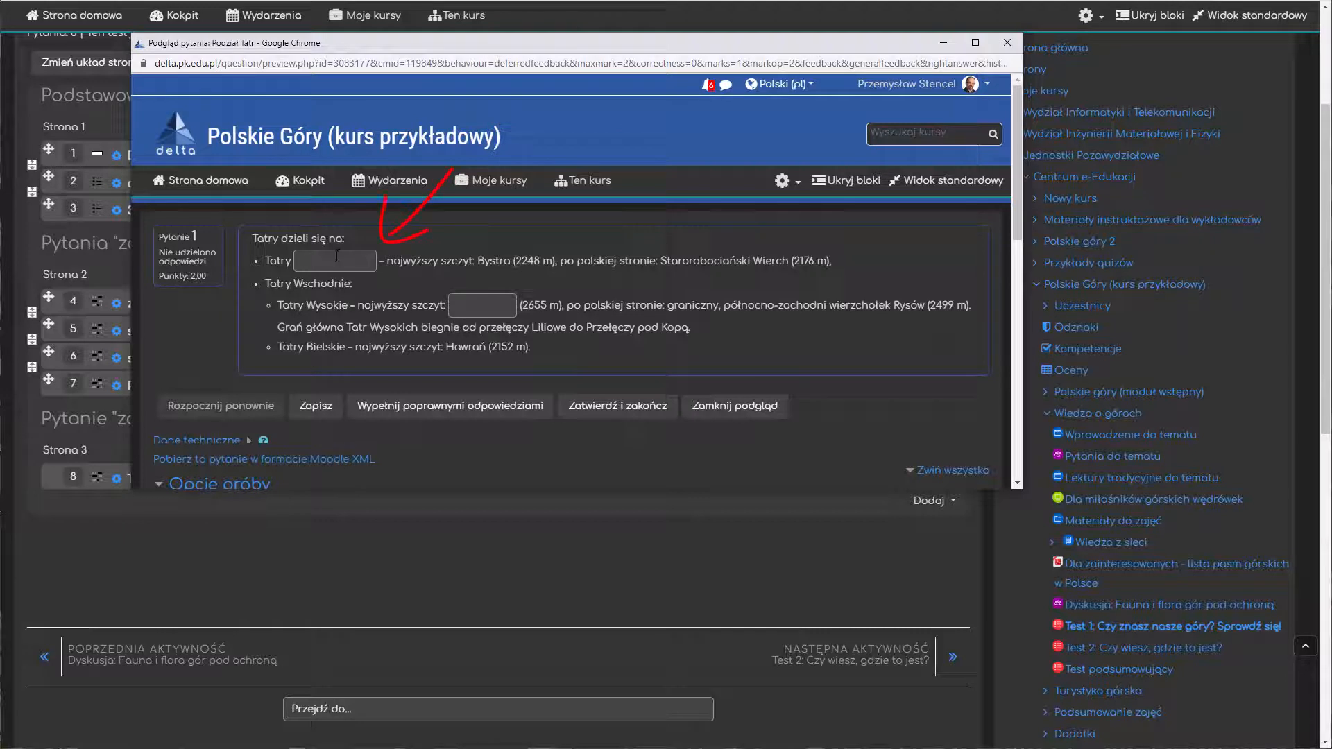
left_click(337, 257)
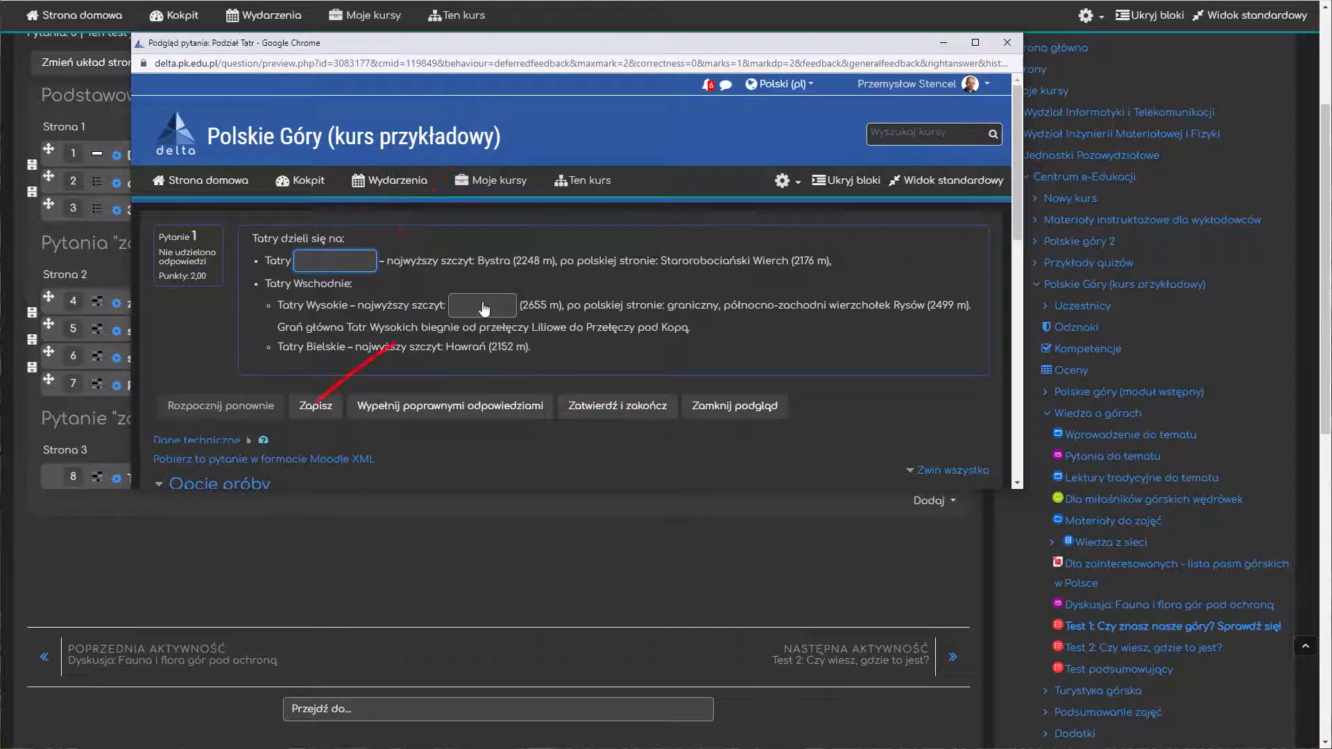
left_click(484, 308)
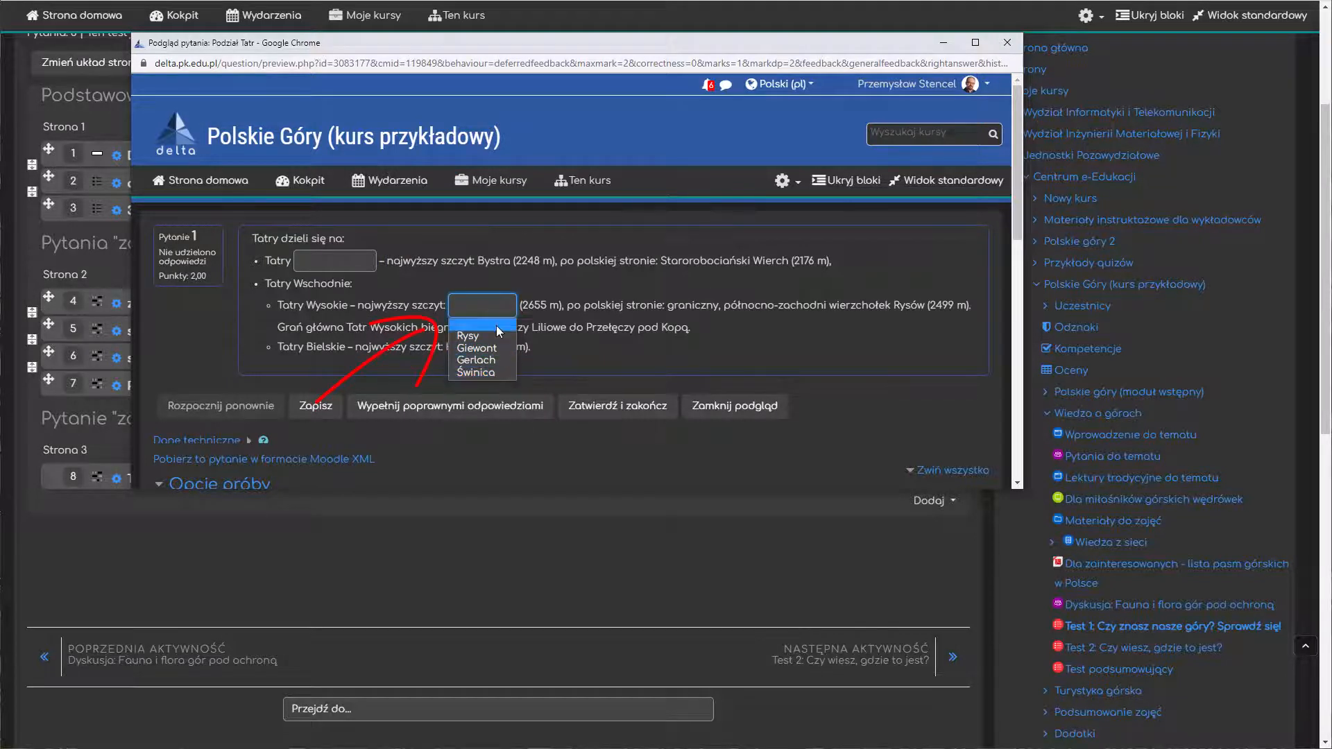
left_click(622, 296)
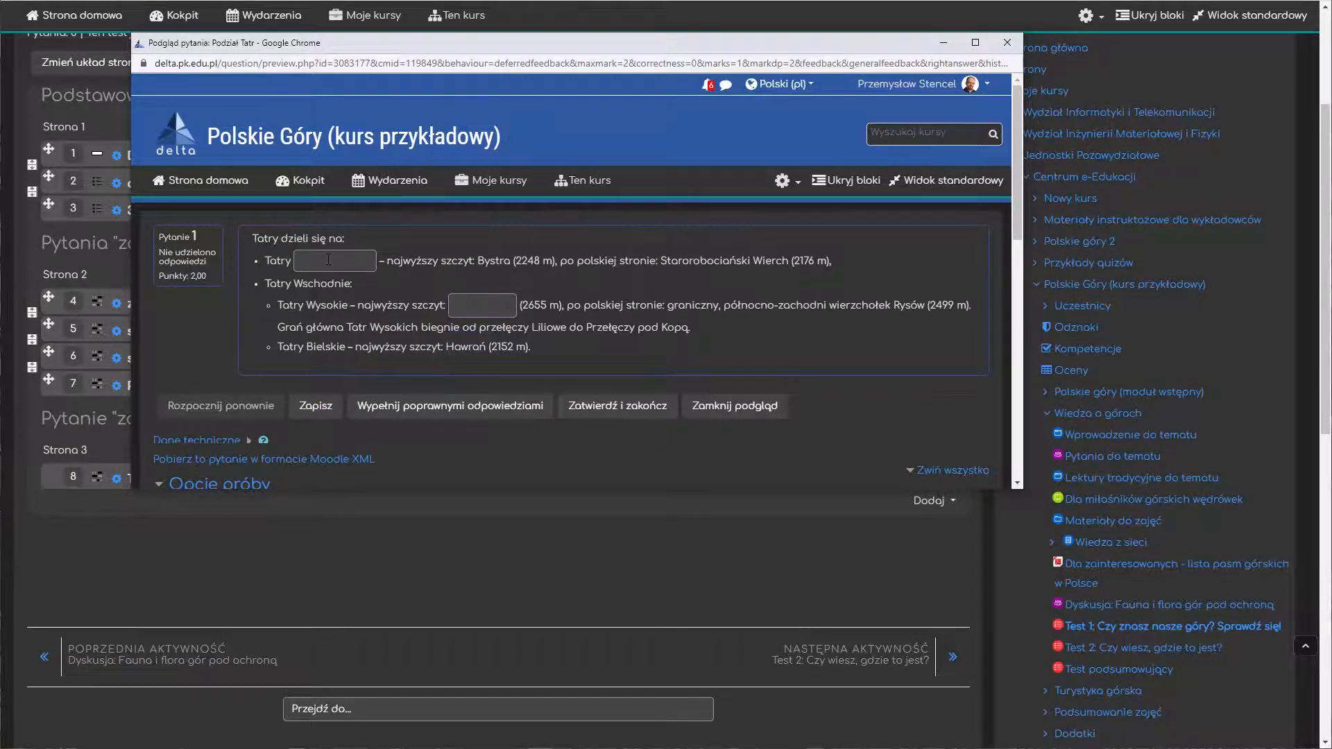
left_click(328, 259)
left_click(497, 317)
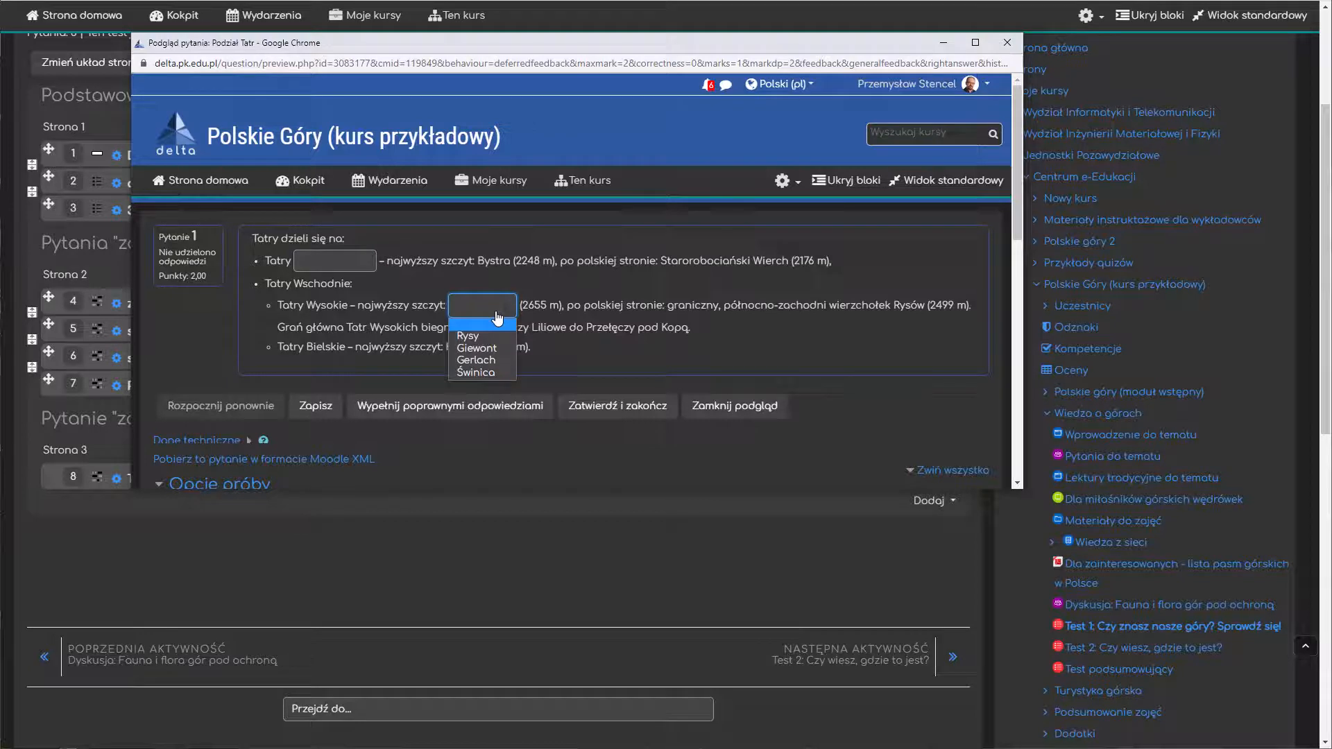
left_click(633, 308)
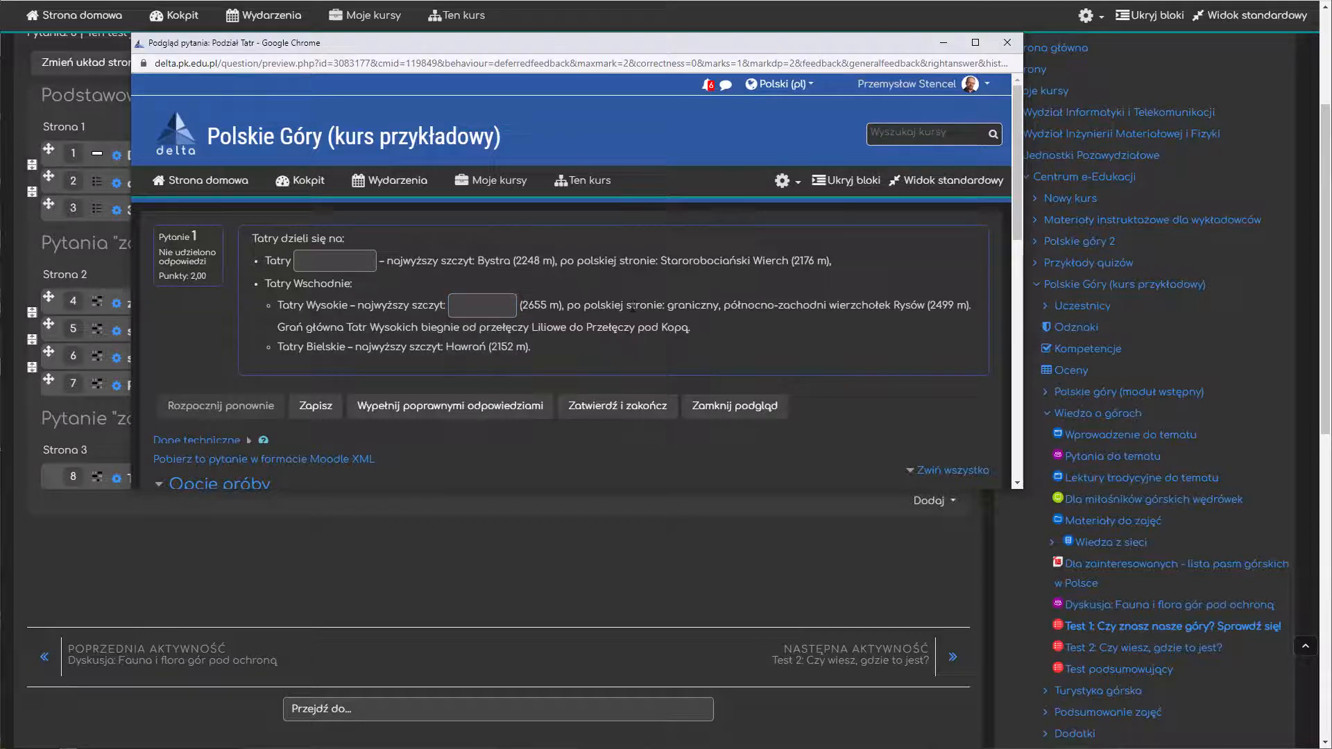
left_click(1008, 44)
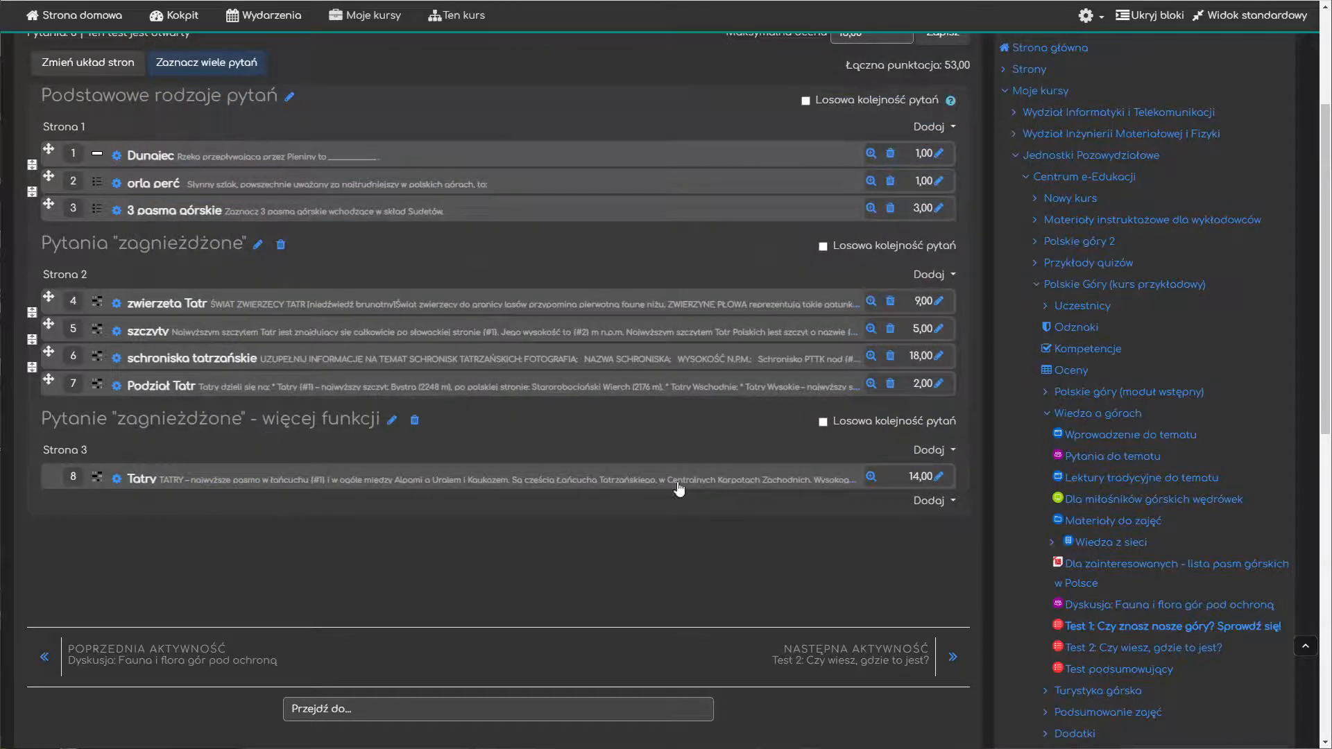